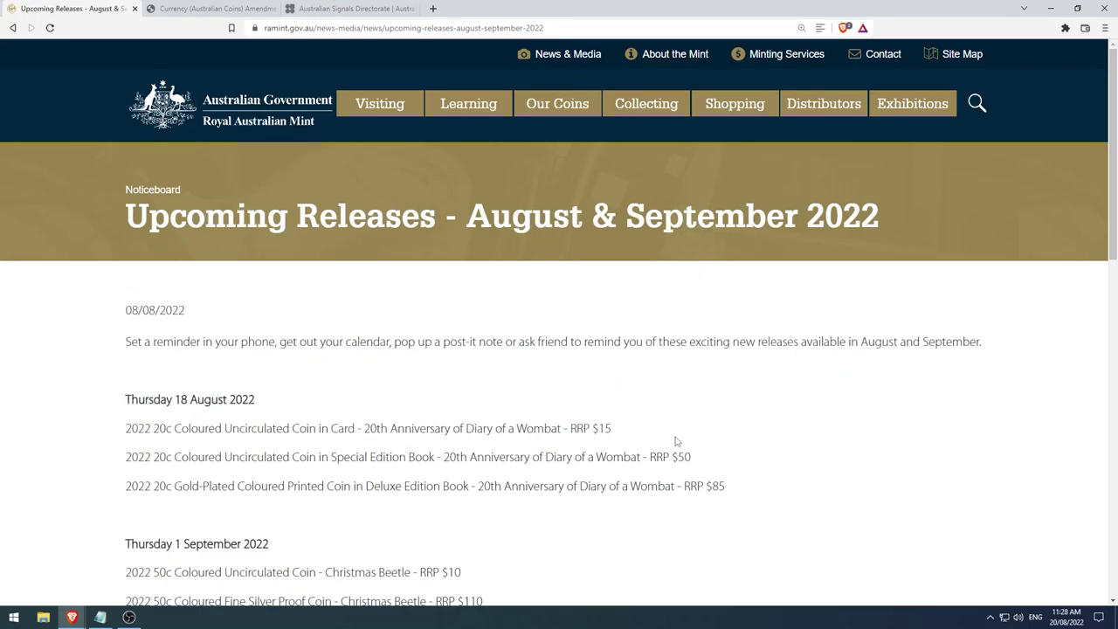
Step: Highlight the Upcoming Releases page title and the words Australian Signals Directorate on the 50c coin line
drag(127, 217, 881, 218)
scroll(337, 360, down, 2)
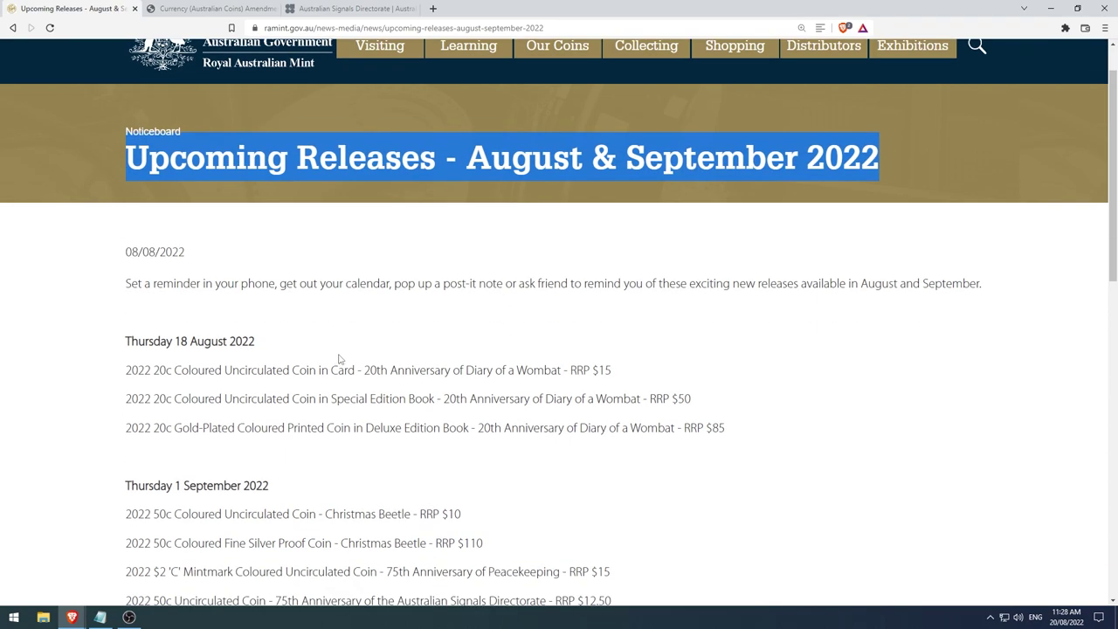
mouse_move(635, 486)
mouse_down()
mouse_move(328, 479)
mouse_move(127, 133)
mouse_move(127, 487)
mouse_up()
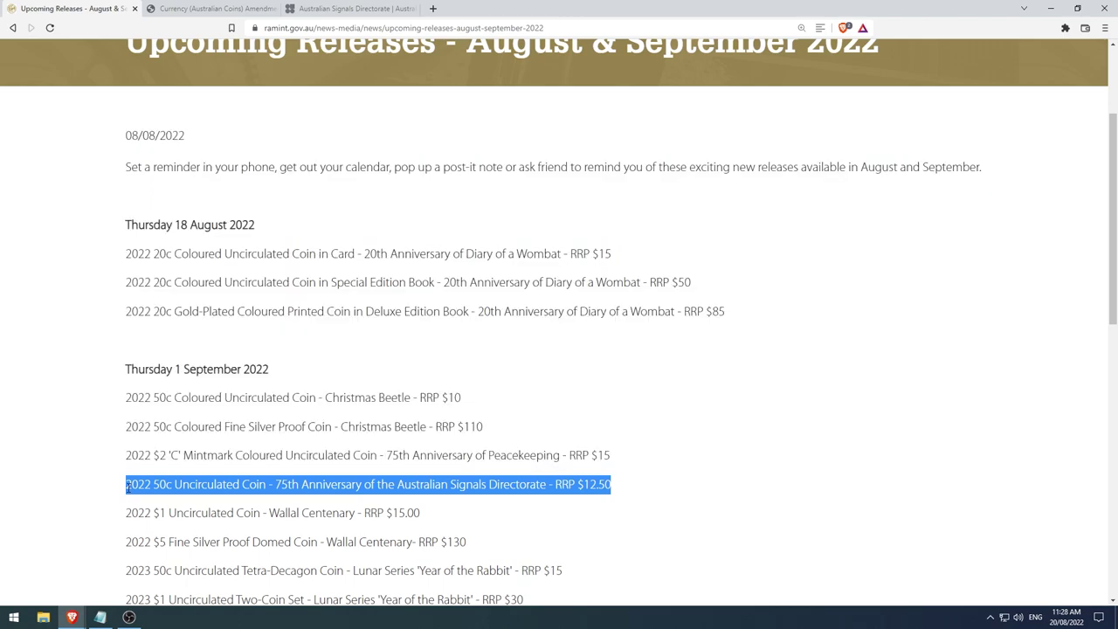
click(399, 488)
drag(399, 488, 547, 486)
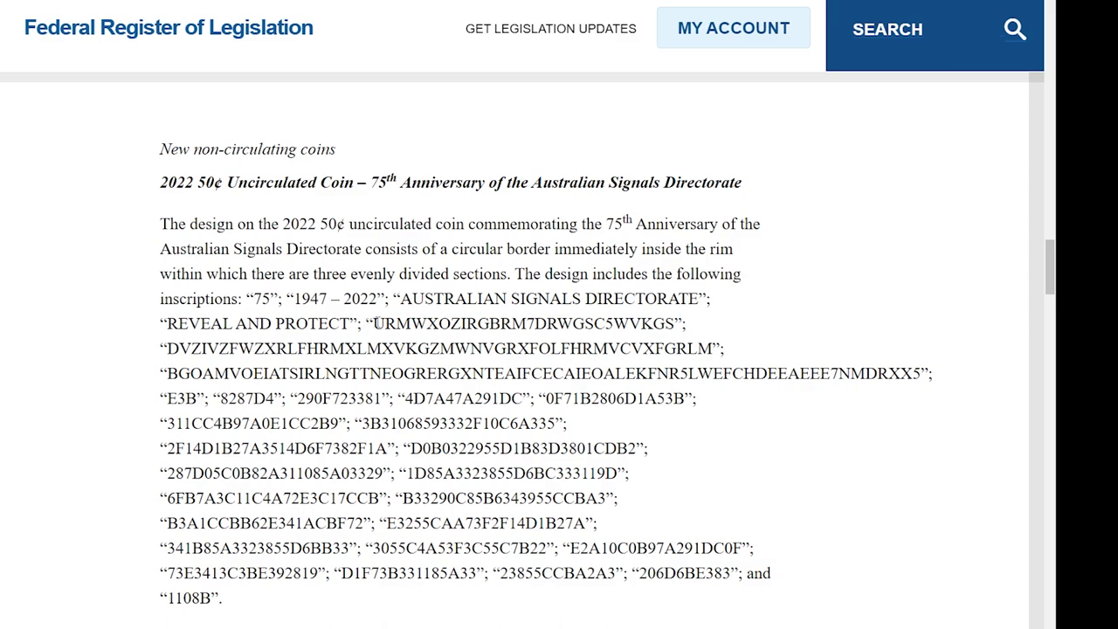
mouse_move(374, 324)
mouse_down()
mouse_move(703, 374)
mouse_move(939, 374)
mouse_up()
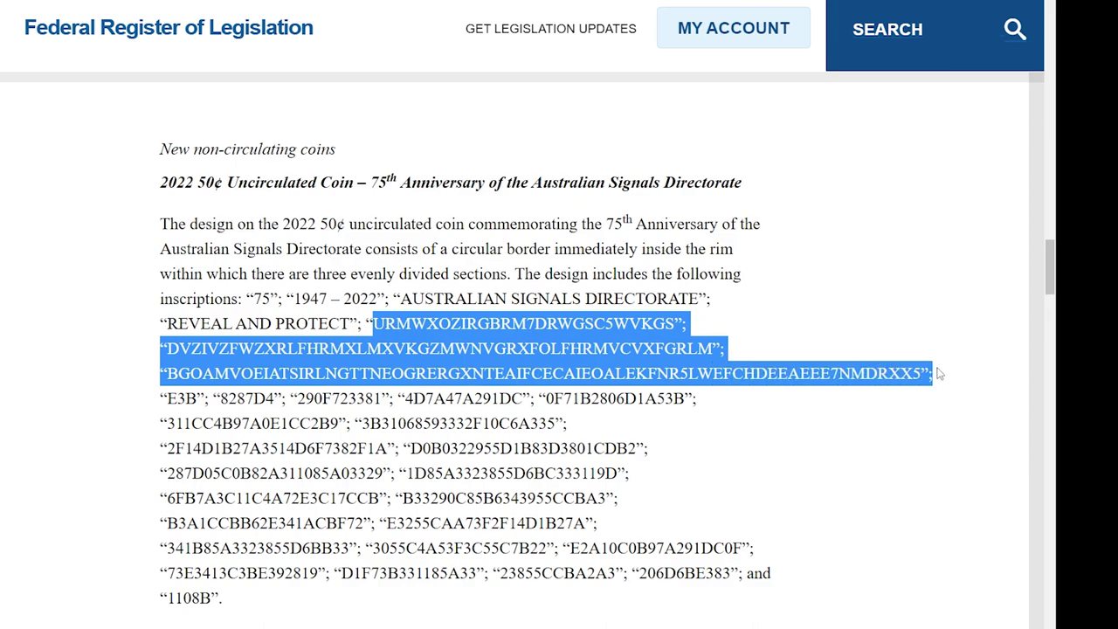
click(248, 320)
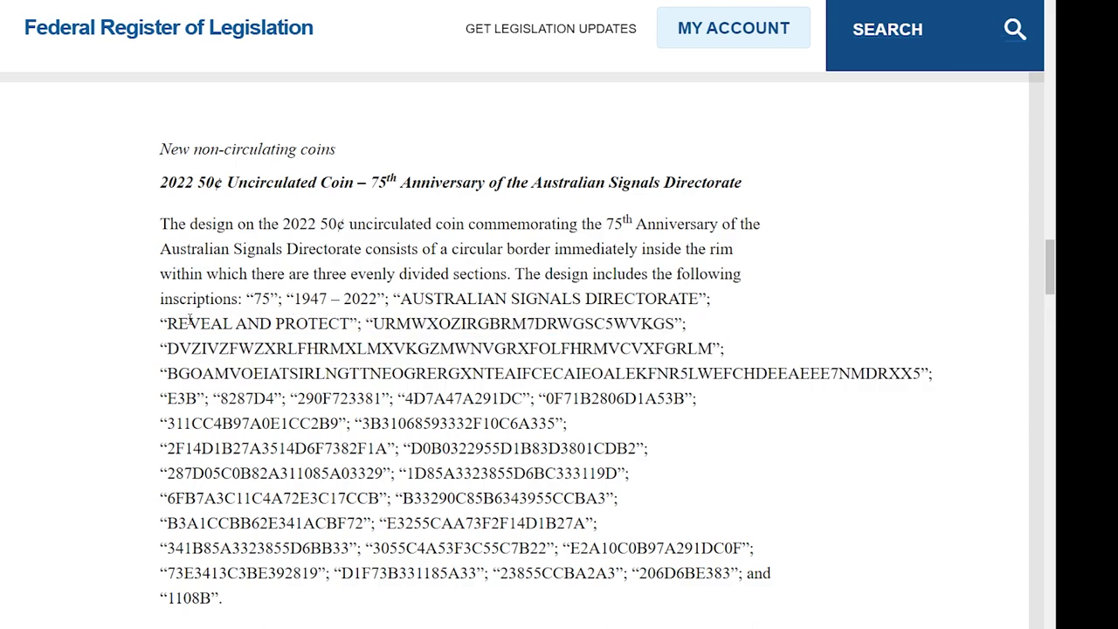
drag(374, 323, 672, 338)
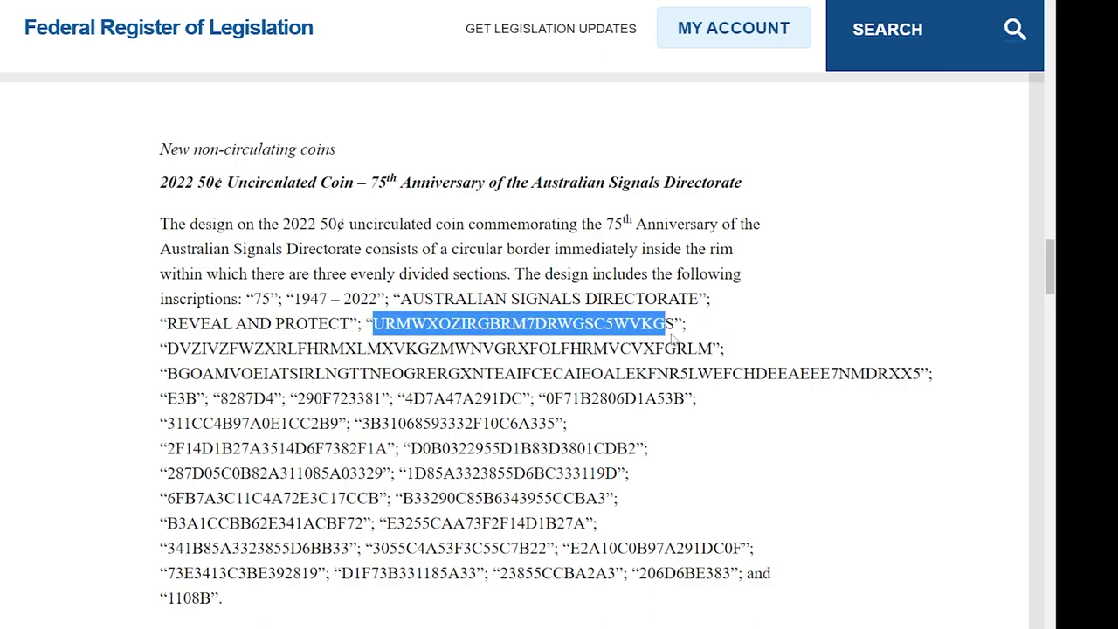
drag(167, 348, 713, 348)
click(401, 347)
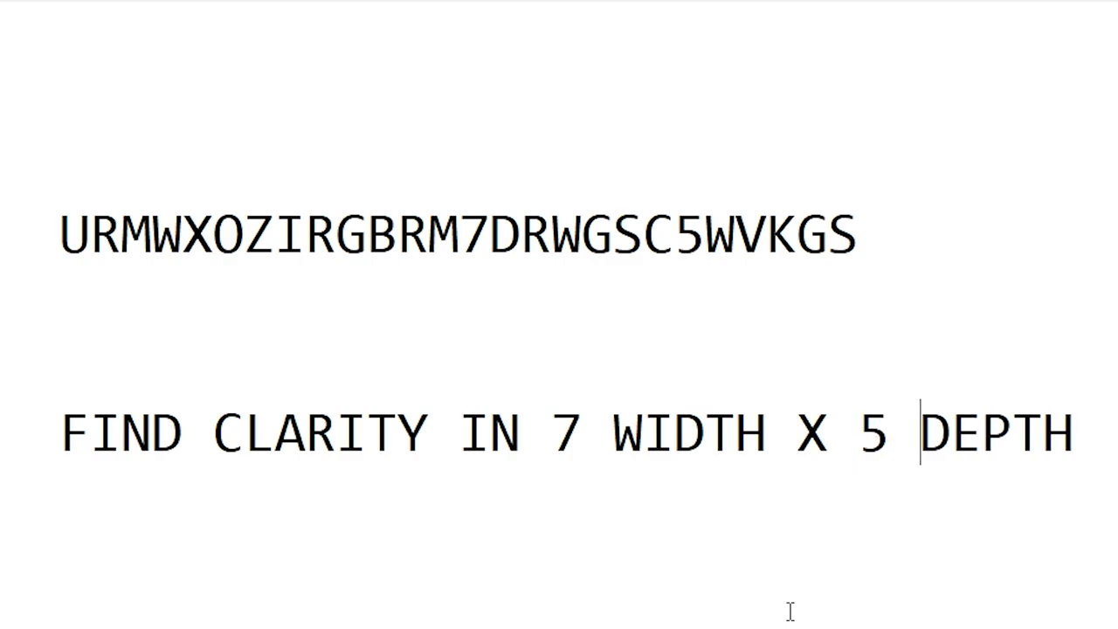
Step: Select the whole decoded line FIND CLARITY IN 7 WIDTH X 5 DEPTH
click(1090, 434)
drag(1090, 434, 58, 446)
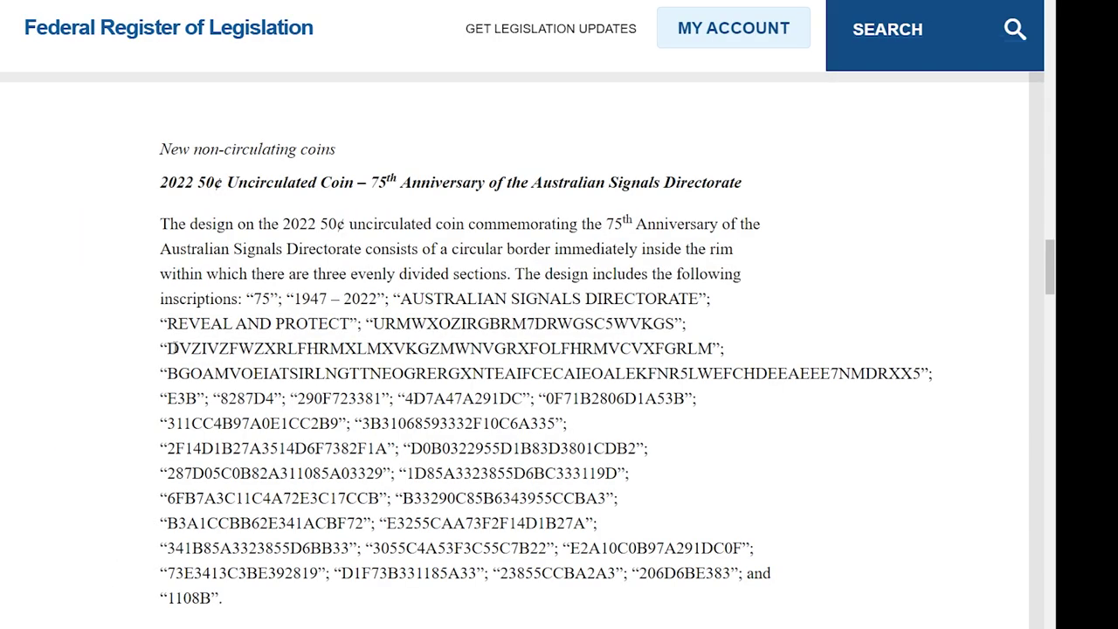
Step: Insert the missing spaces so the line reads WE ARE AUDACIOUS IN CONCEPT AND METICULOUS IN EXECUTION
drag(172, 348, 718, 352)
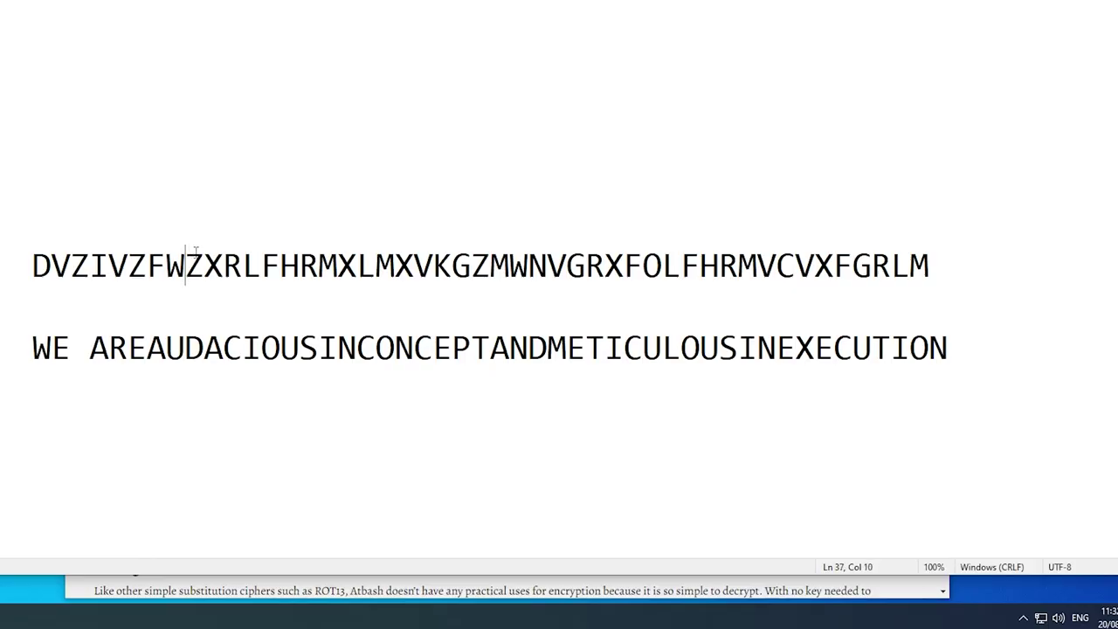
click(146, 348)
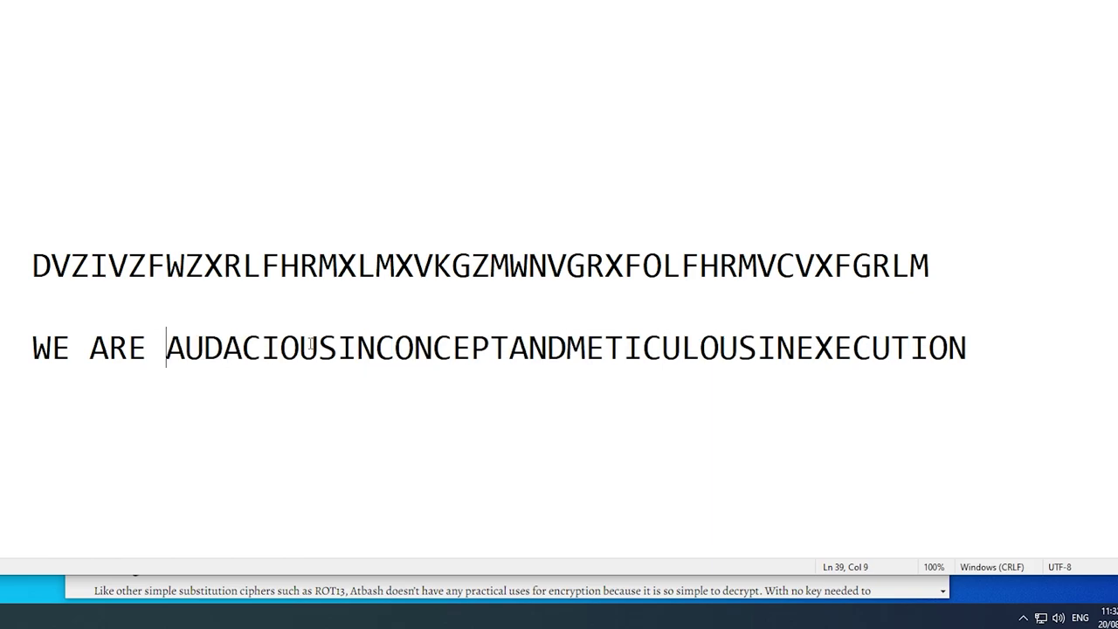
click(337, 348)
click(396, 347)
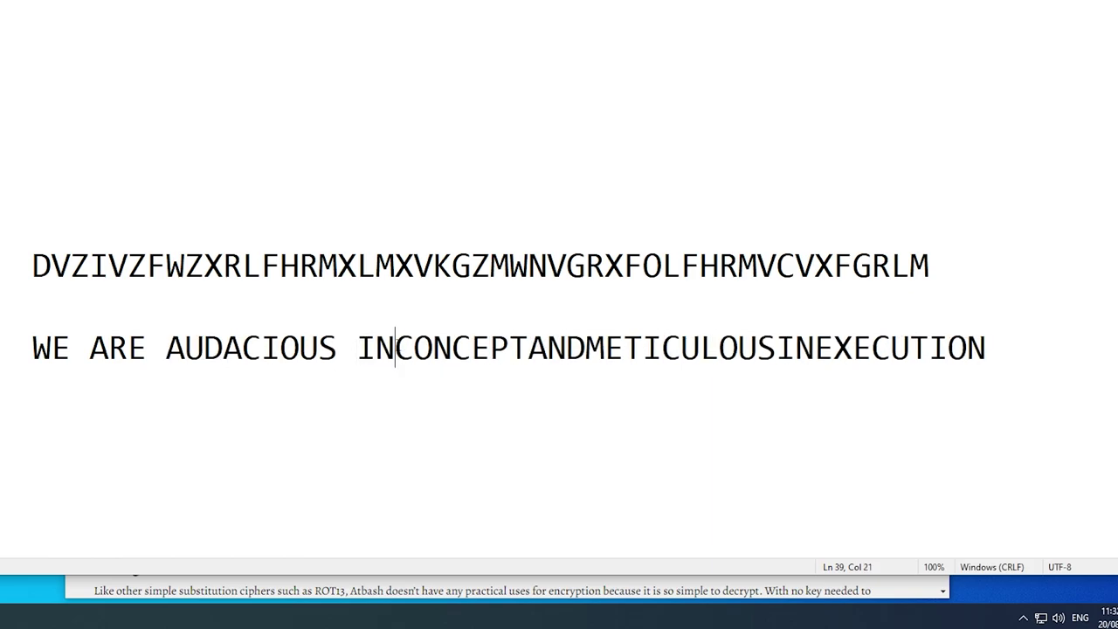
click(547, 348)
click(624, 348)
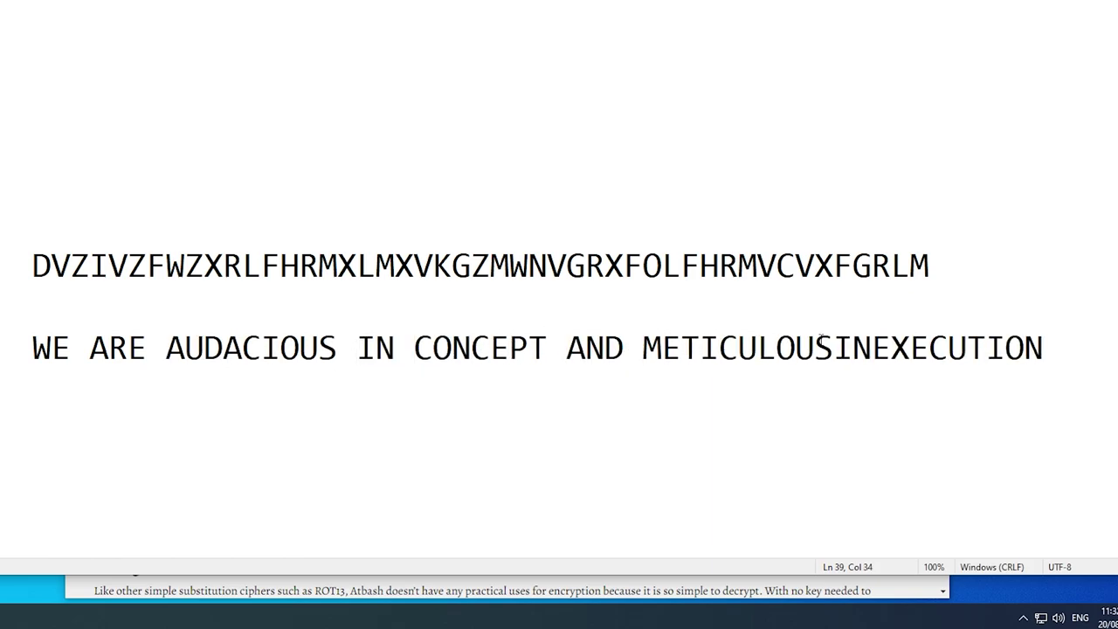
click(836, 348)
click(891, 348)
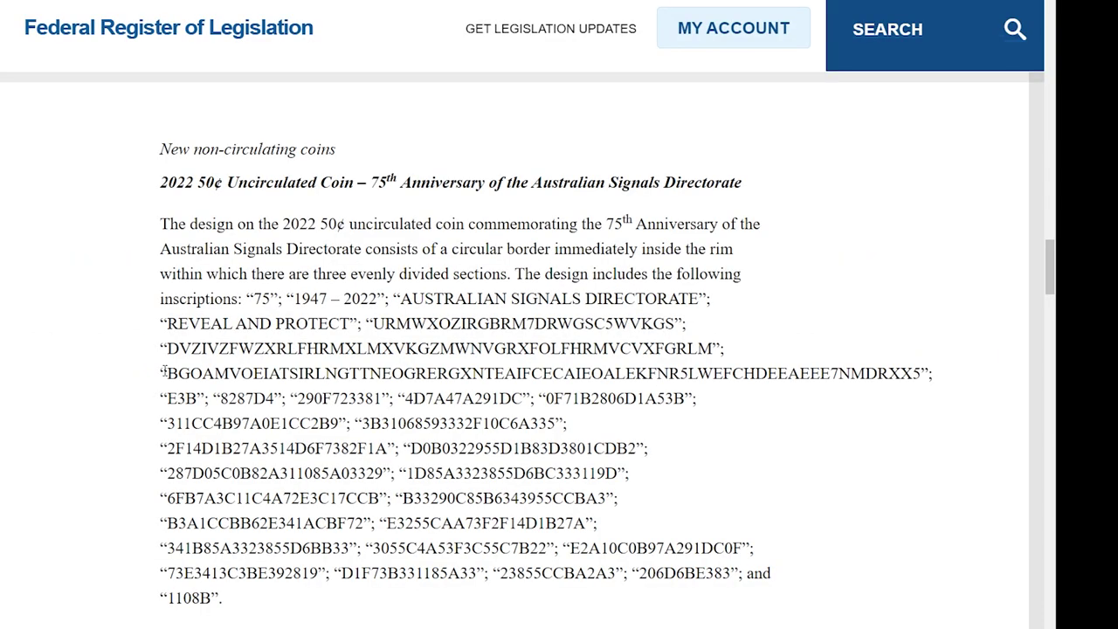
Step: Break the ciphertext into a first grid of 7-letter rows, BGOAMVO through NTEAIFC
drag(166, 373, 924, 373)
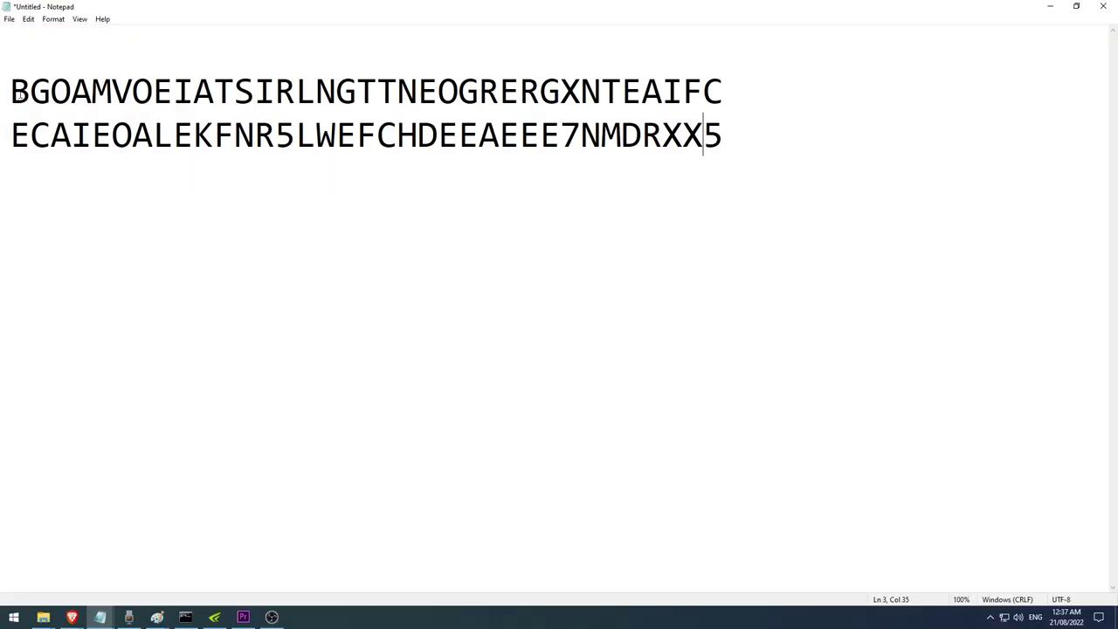
drag(10, 92, 125, 93)
click(153, 91)
key(Return)
click(153, 131)
key(Return)
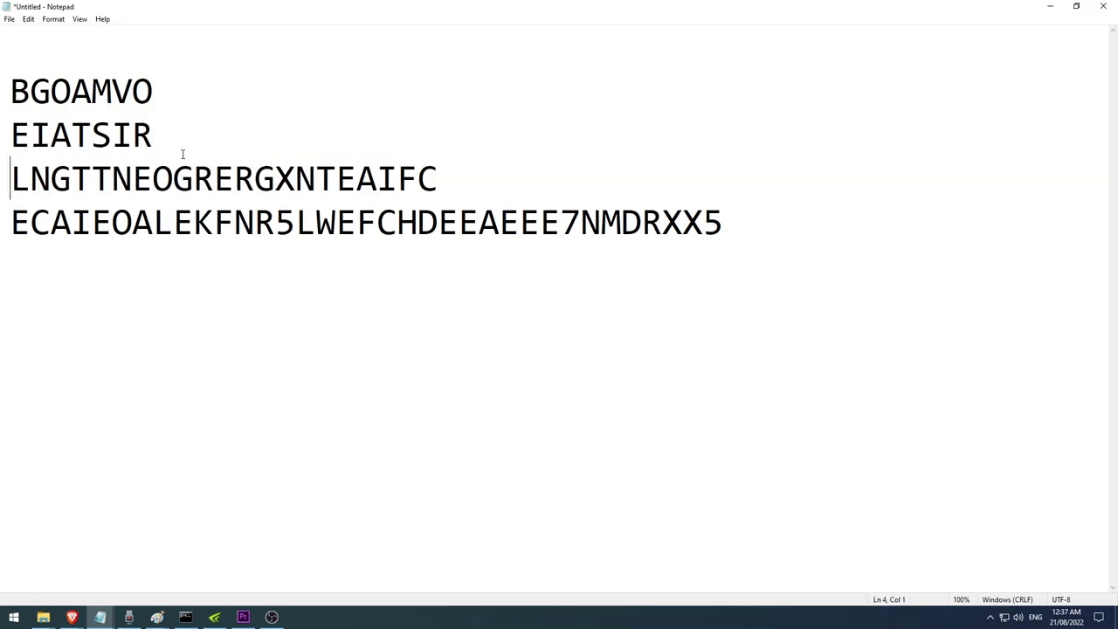
click(162, 180)
key(Return)
click(153, 222)
key(Return)
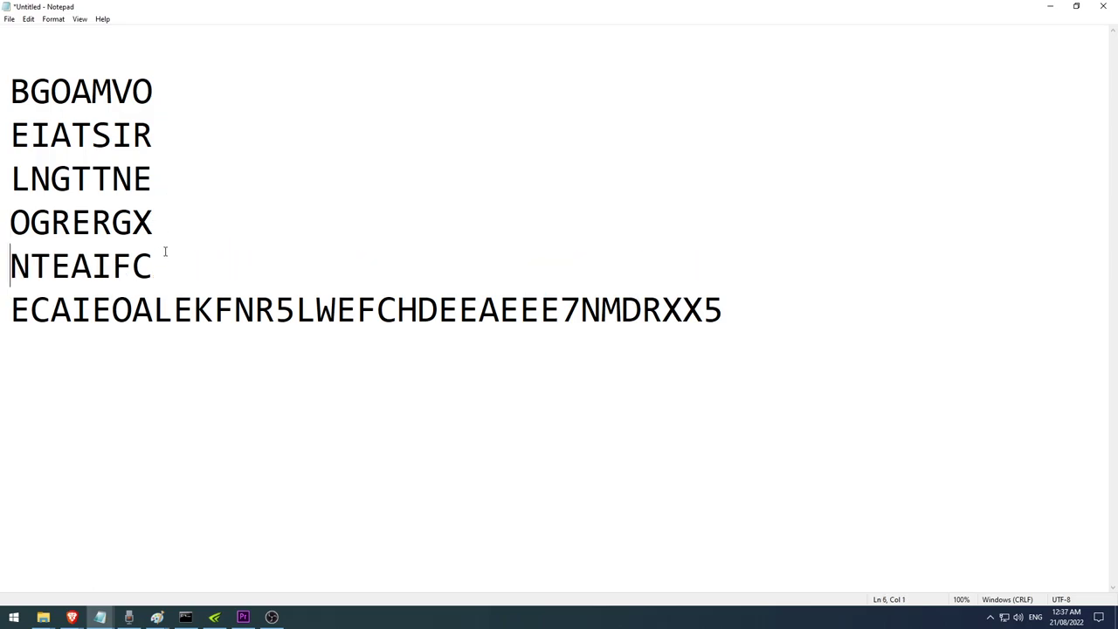
click(166, 269)
key(Return)
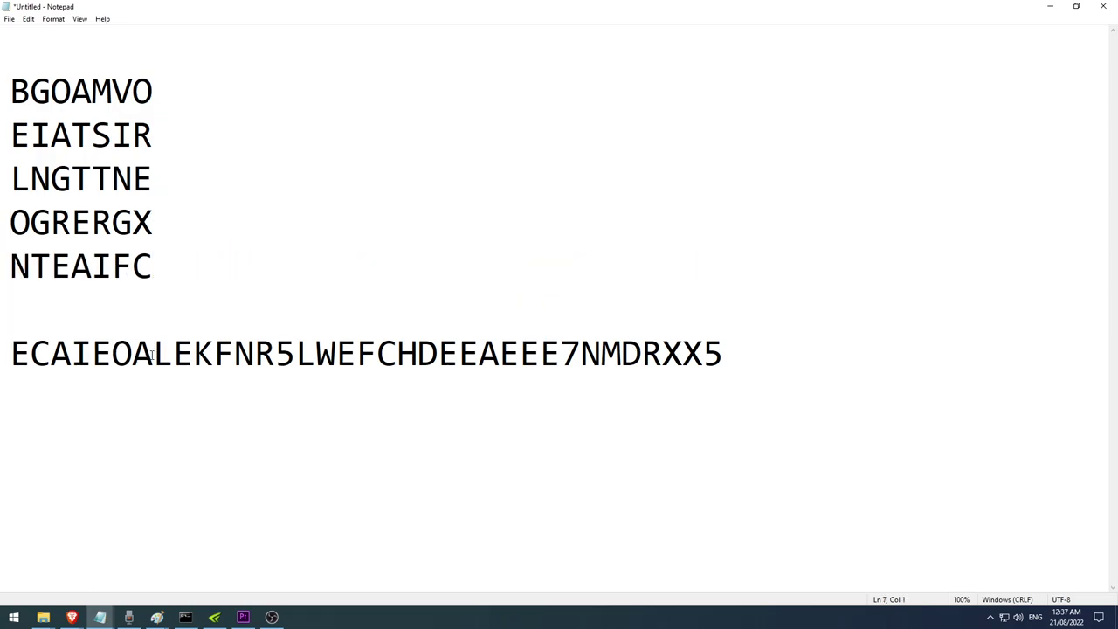
Step: Form the second grid with rows ECAIEOA, LEKFNR5, LWEFCHD and EEAEEE7
click(154, 353)
key(Return)
click(155, 400)
key(Return)
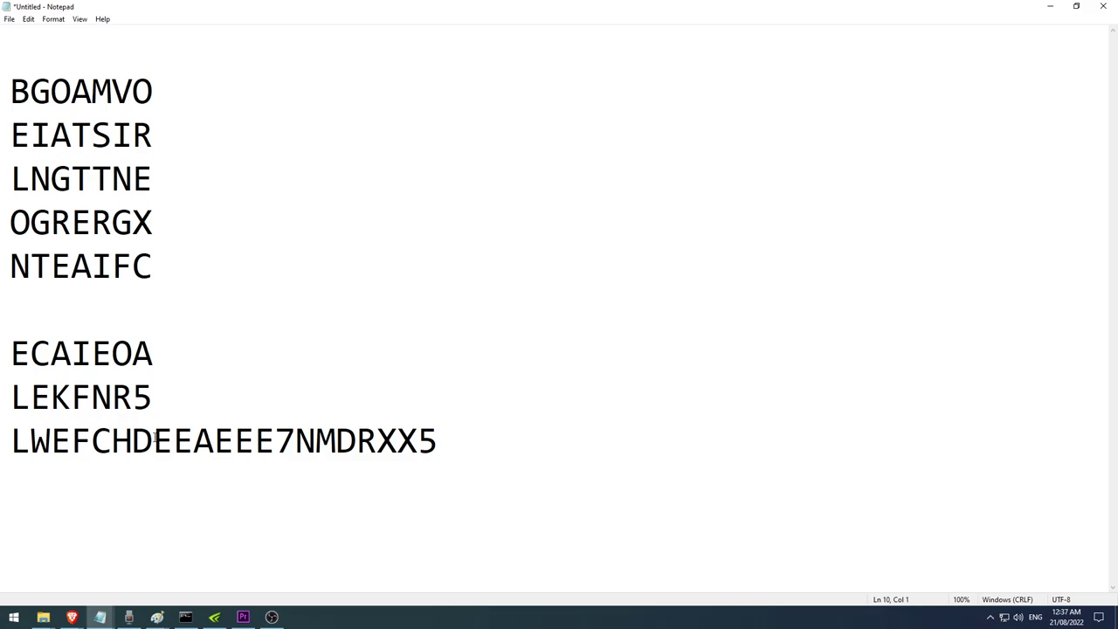
click(154, 441)
key(Return)
click(152, 484)
key(Return)
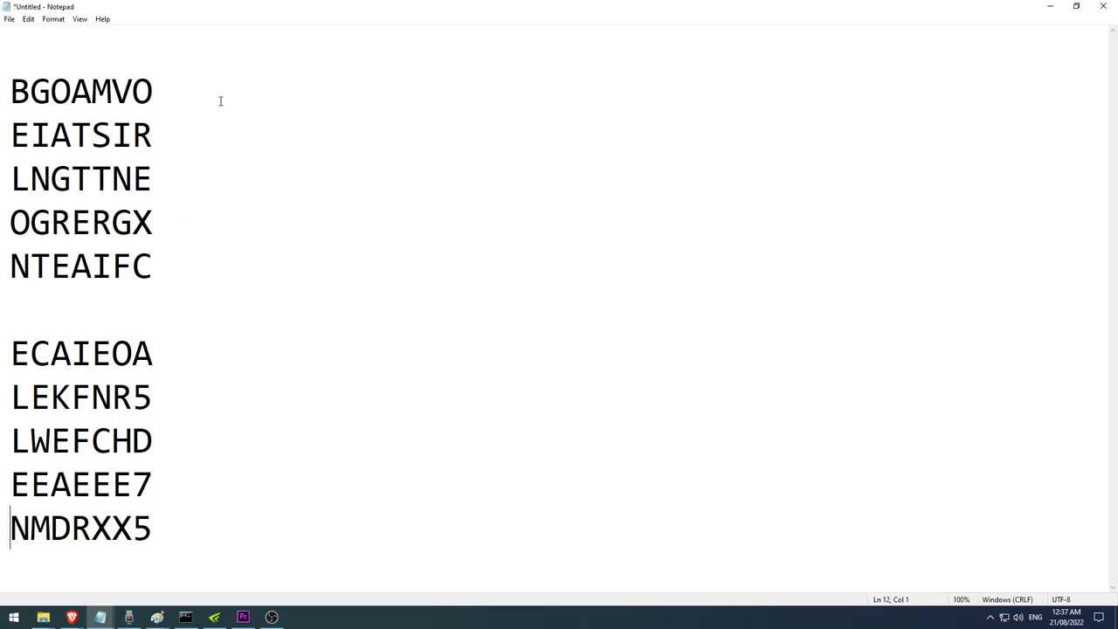
Step: Write the column reading 'BELONGING TO A GREAT TEAM STRIVING FOR EXCELLENCE…' beside the rows, ending XOR HEX A5D75
click(220, 98)
text(BELON)
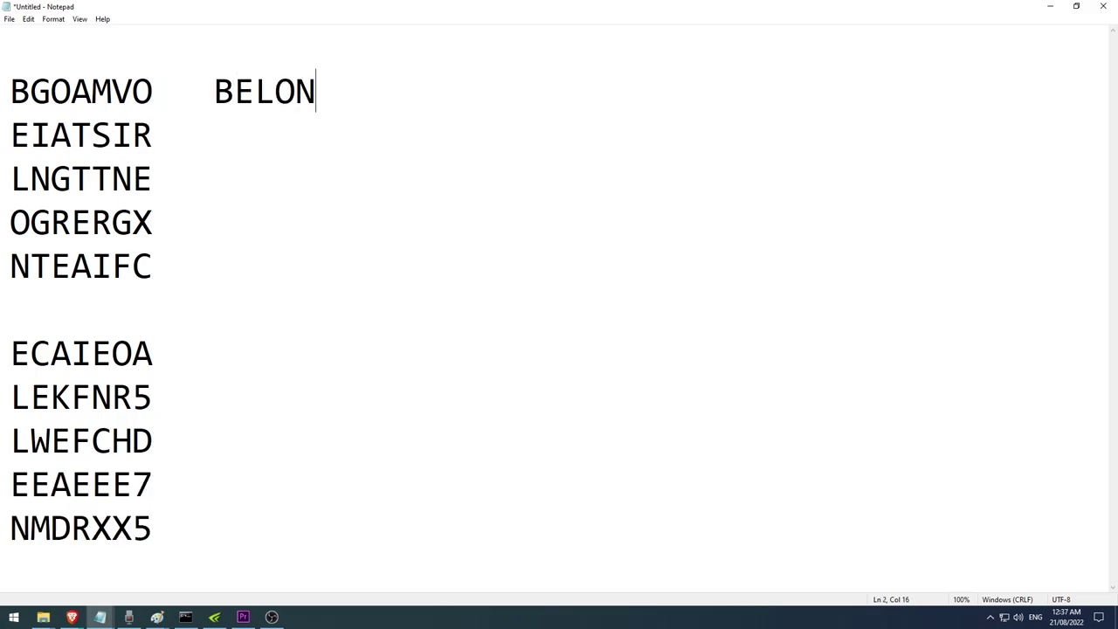
text(GING TO A GREAT)
click(173, 135)
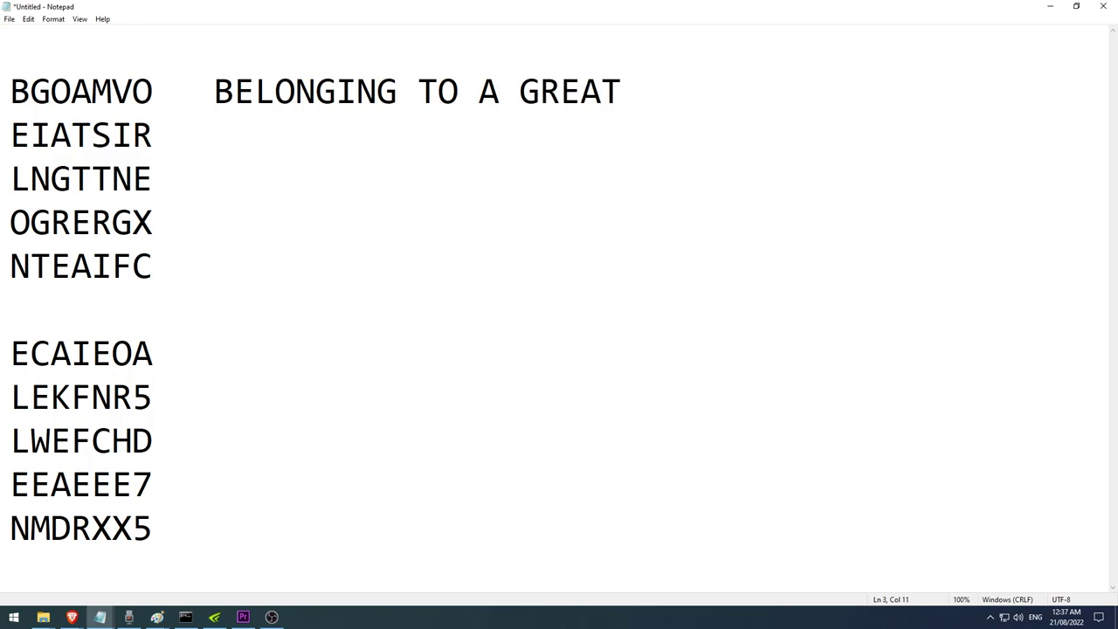
text(TEAM STRIVING FOR E)
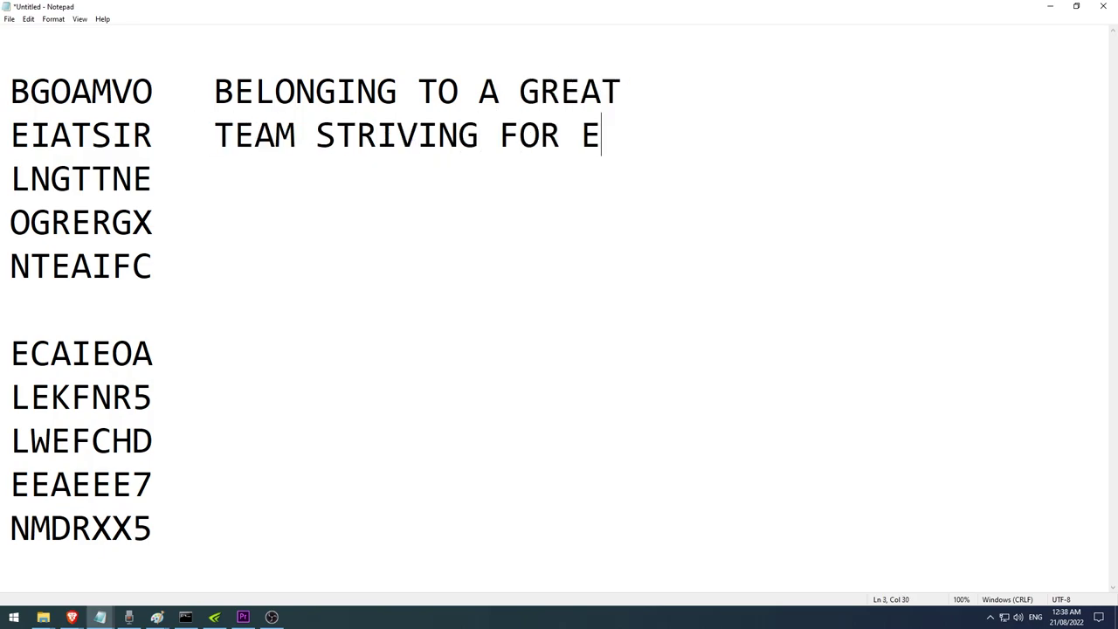
text(XC)
click(215, 349)
text(ELLENCE WE)
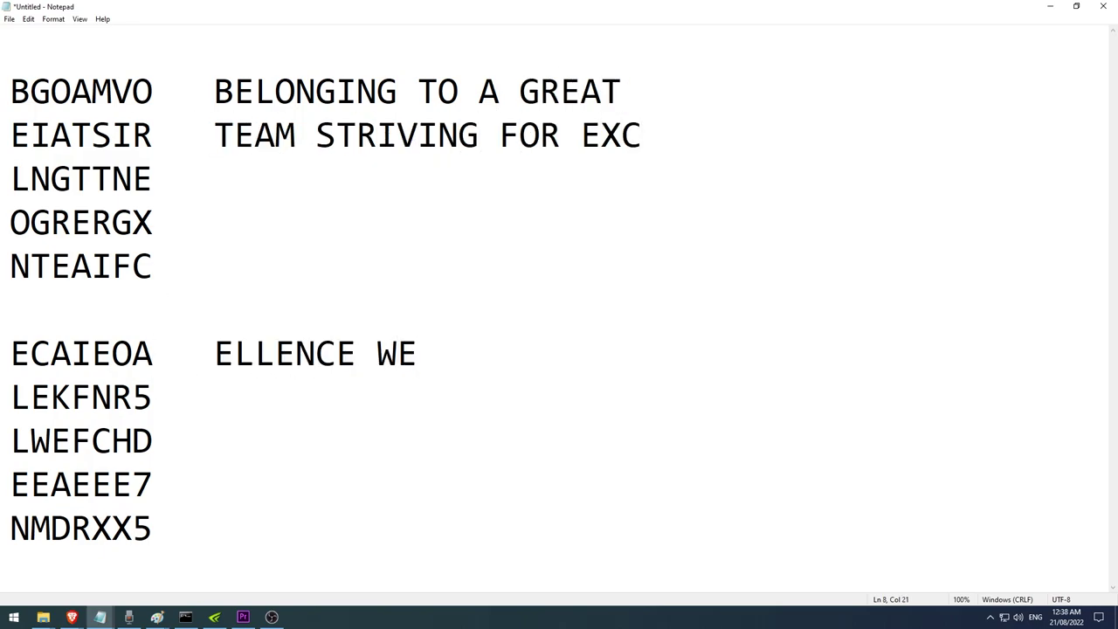
text( MAKE A DIFFECENCE LEKFNR5)
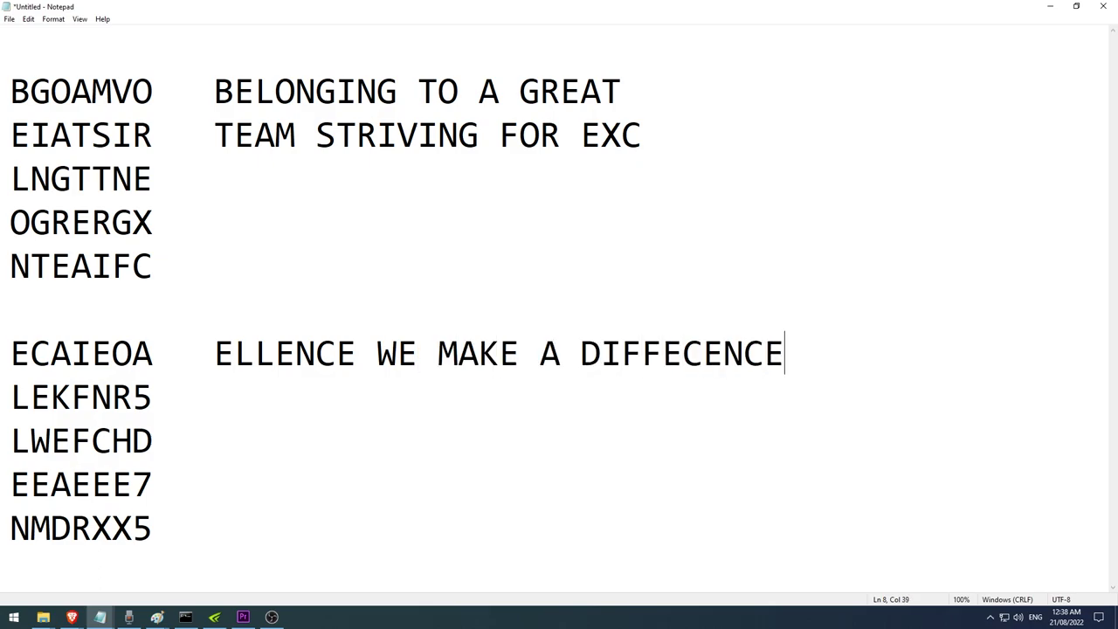
text(   XOR HEX)
key(BackSpace)
key(BackSpace)
key(BackSpace)
click(153, 398)
text(XOR HEX)
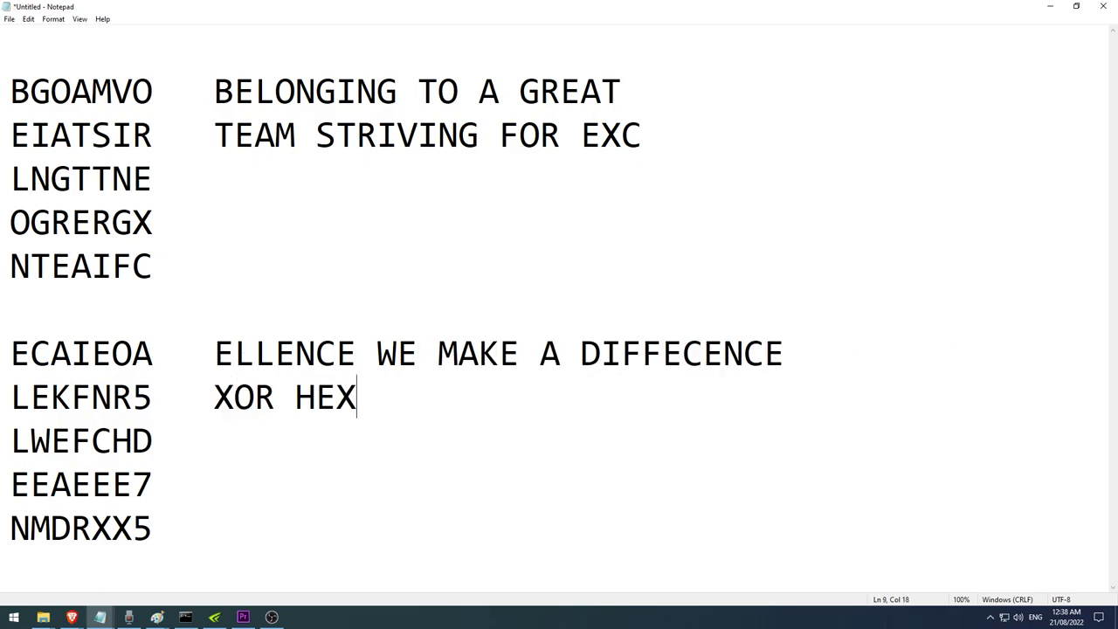
text( A5D75)
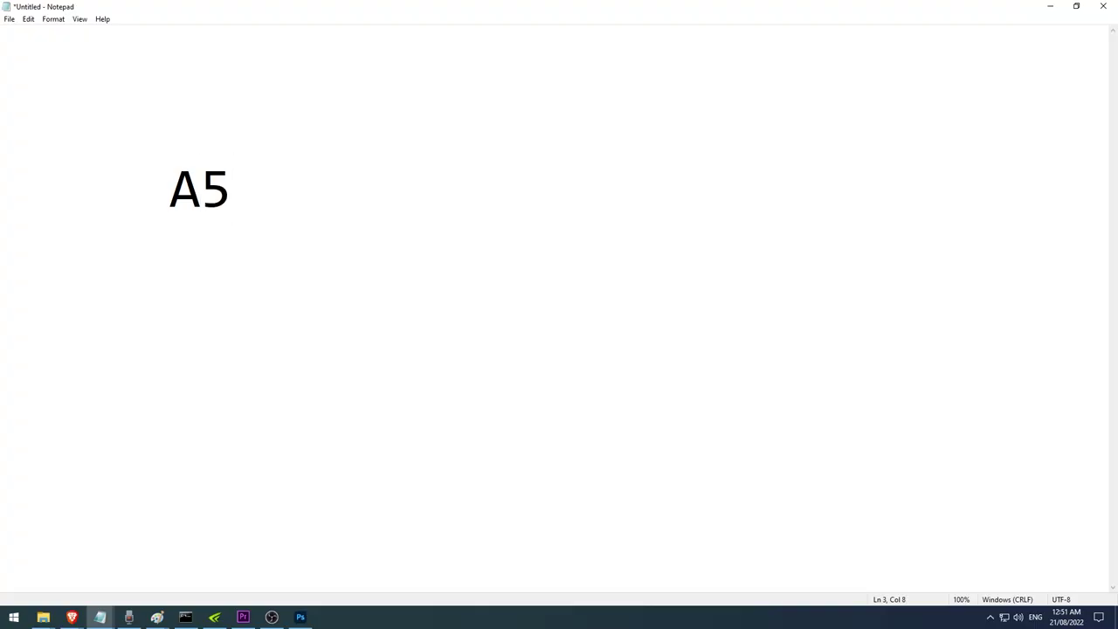
Step: Complete A5D75, then write ASD75 and Australian on new lines beneath it
text(D75)
key(Return)
text(ASD75)
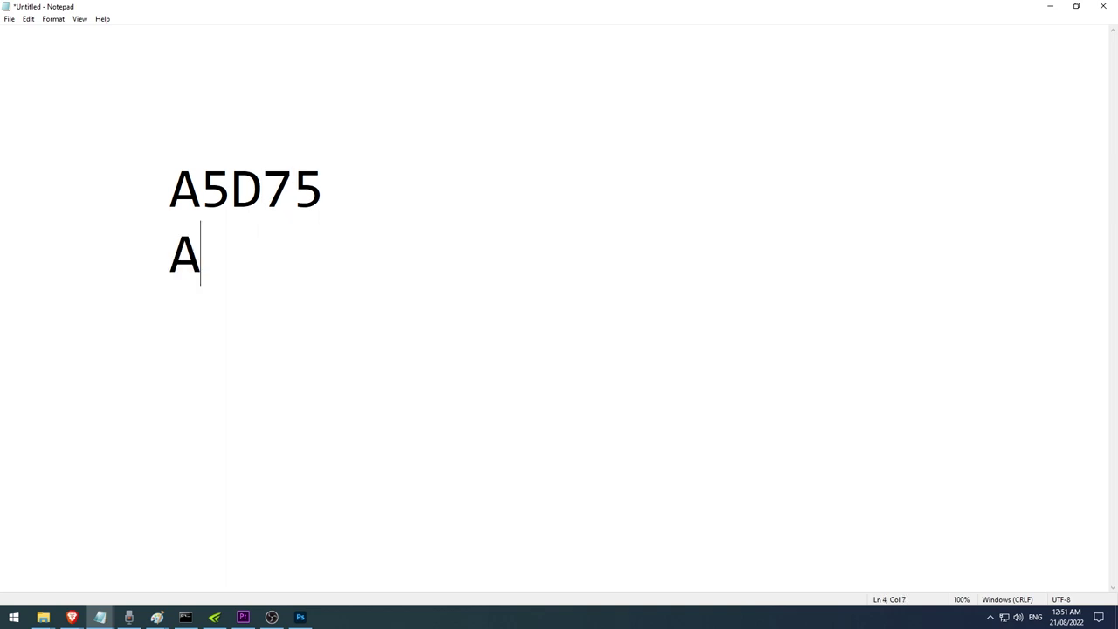
key(Return)
text(a)
key(BackSpace)
text(Australi)
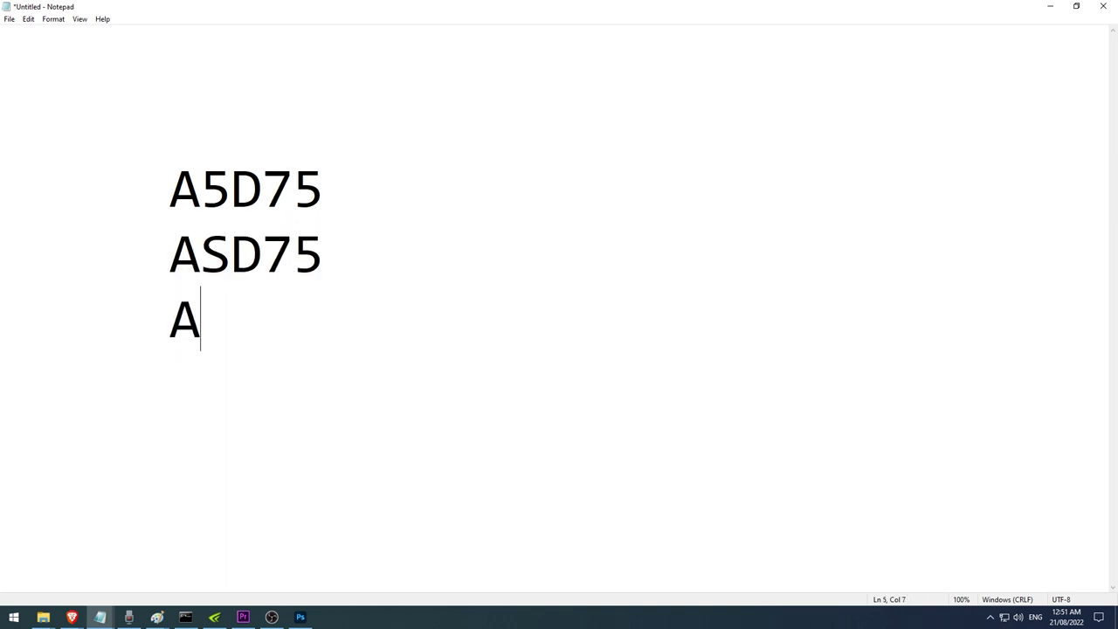
text(an)
key(Return)
Step: Add Signals, Directorate and 75 years, then select the coin's hex code inscriptions
text(s)
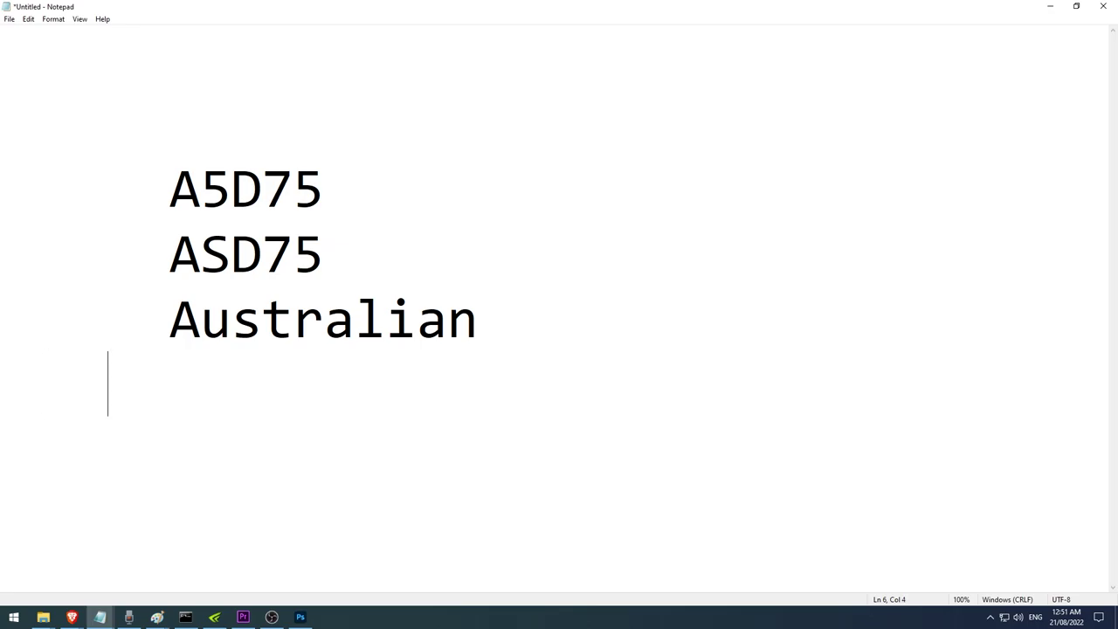
key(BackSpace)
text(Signals)
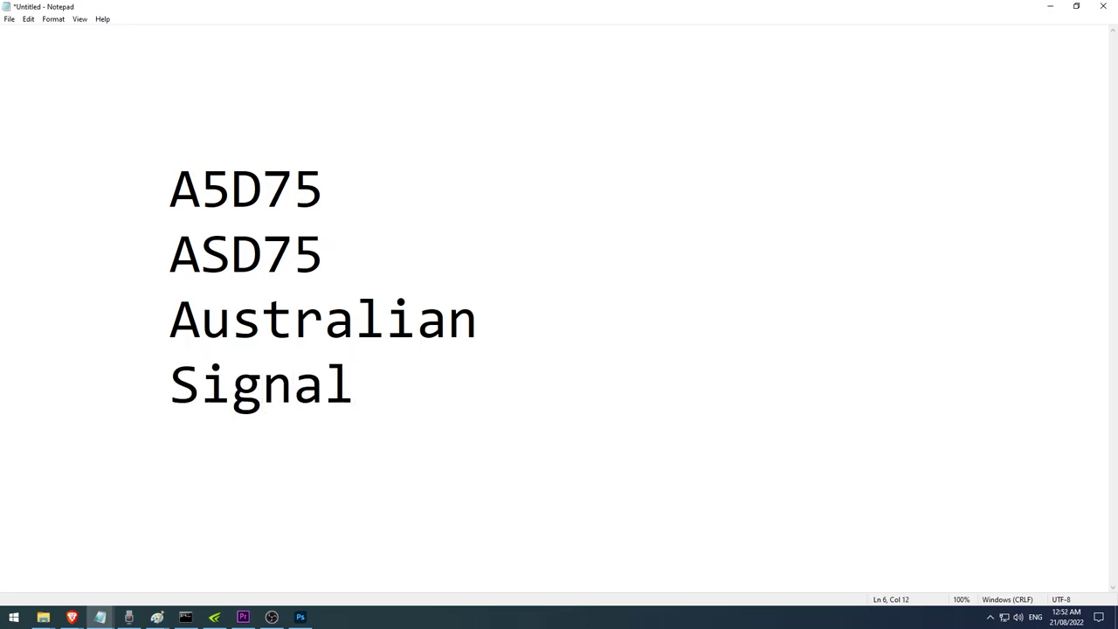
click(193, 433)
text(Directorate)
text(75 years)
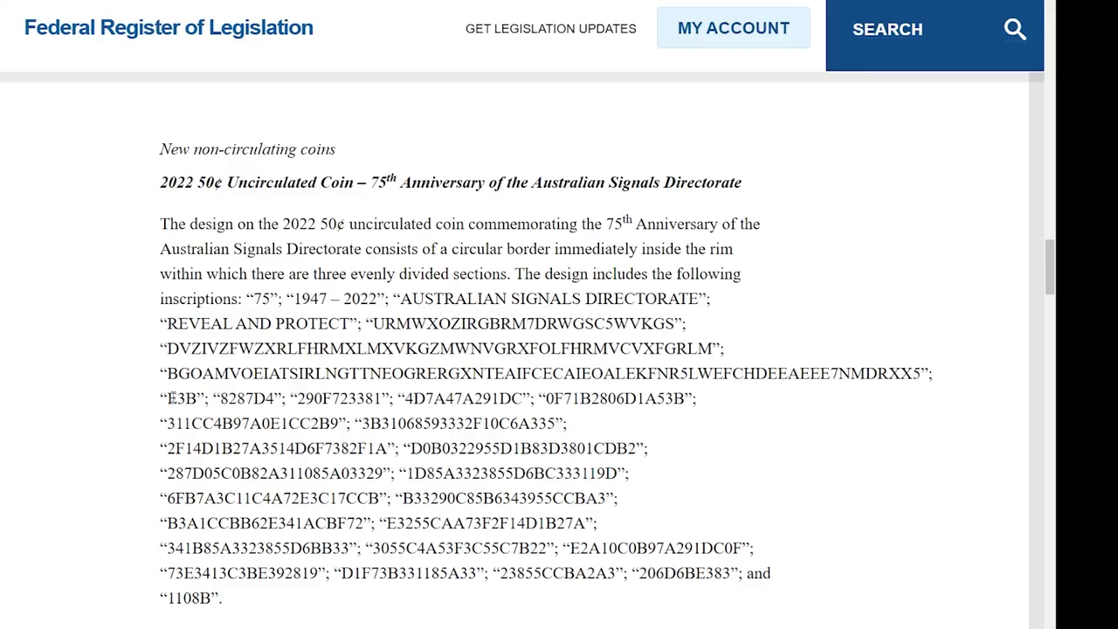
mouse_move(165, 398)
mouse_down()
mouse_move(273, 448)
mouse_move(342, 507)
mouse_move(399, 581)
mouse_move(230, 601)
mouse_up()
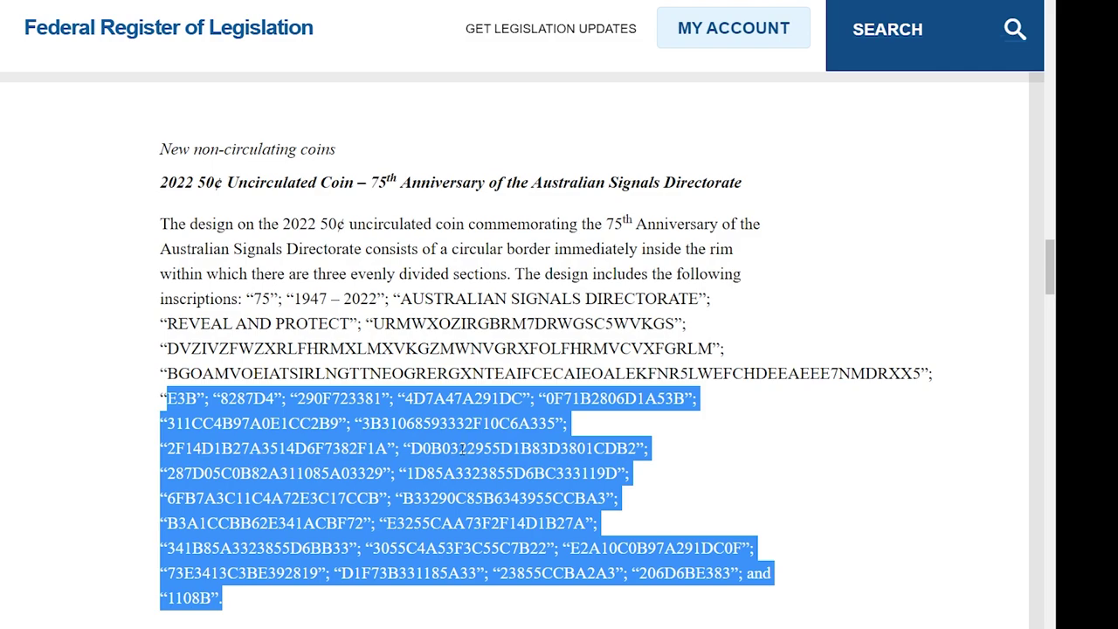
click(469, 448)
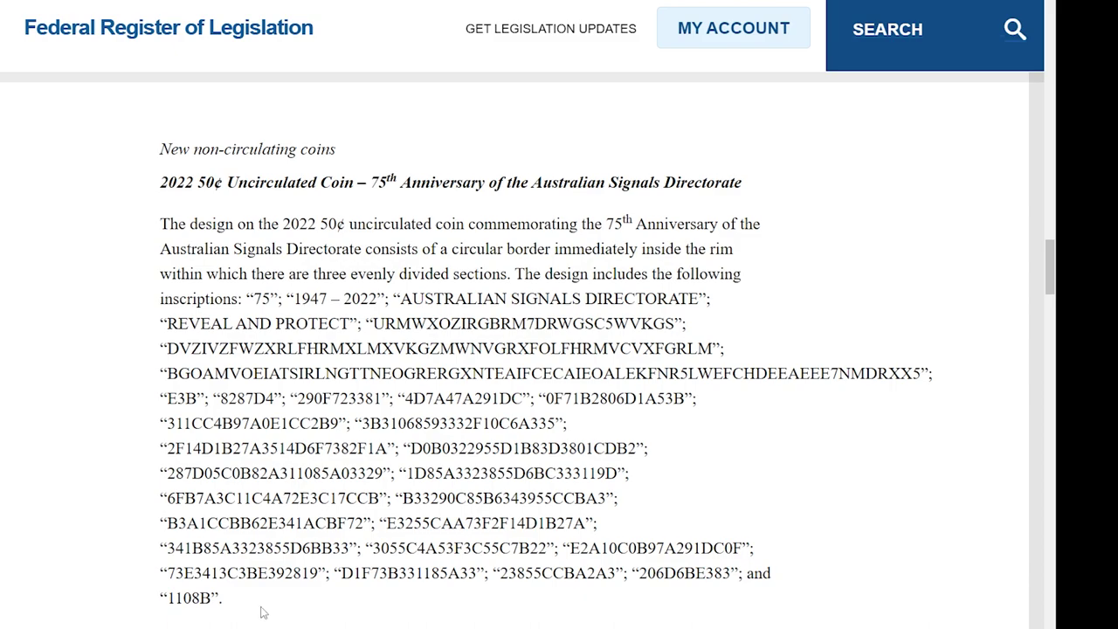
mouse_move(220, 597)
mouse_down()
mouse_move(187, 522)
mouse_move(161, 398)
mouse_up()
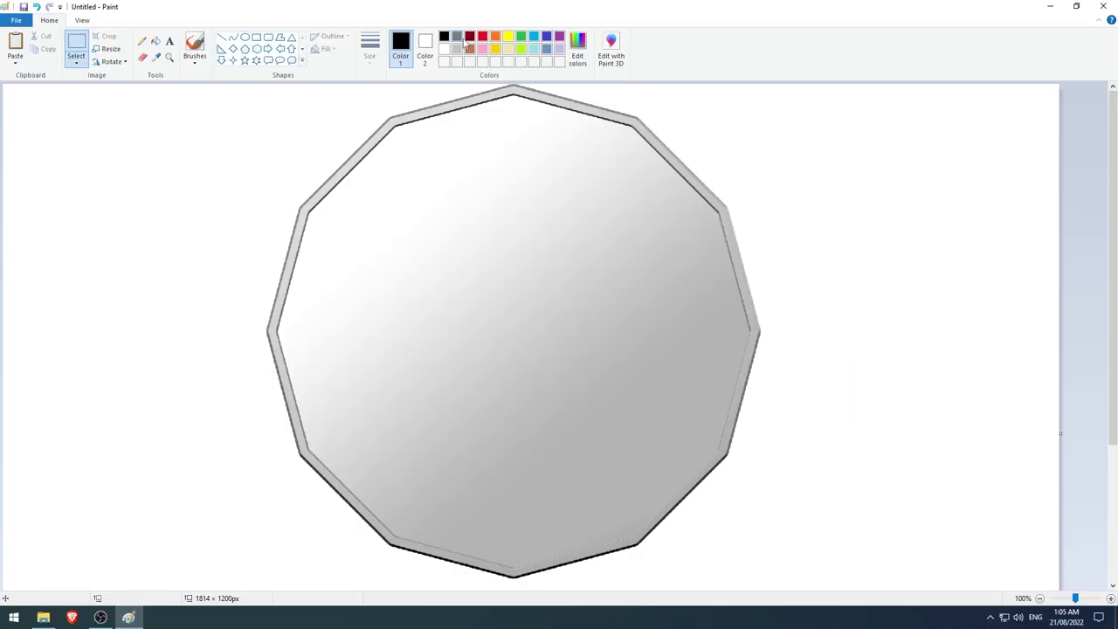
Step: Draw a circle inside the dodecagon and split it into three sections with lines to the centre
mouse_move(307, 123)
mouse_down()
mouse_move(759, 576)
mouse_move(734, 556)
mouse_up()
click(726, 565)
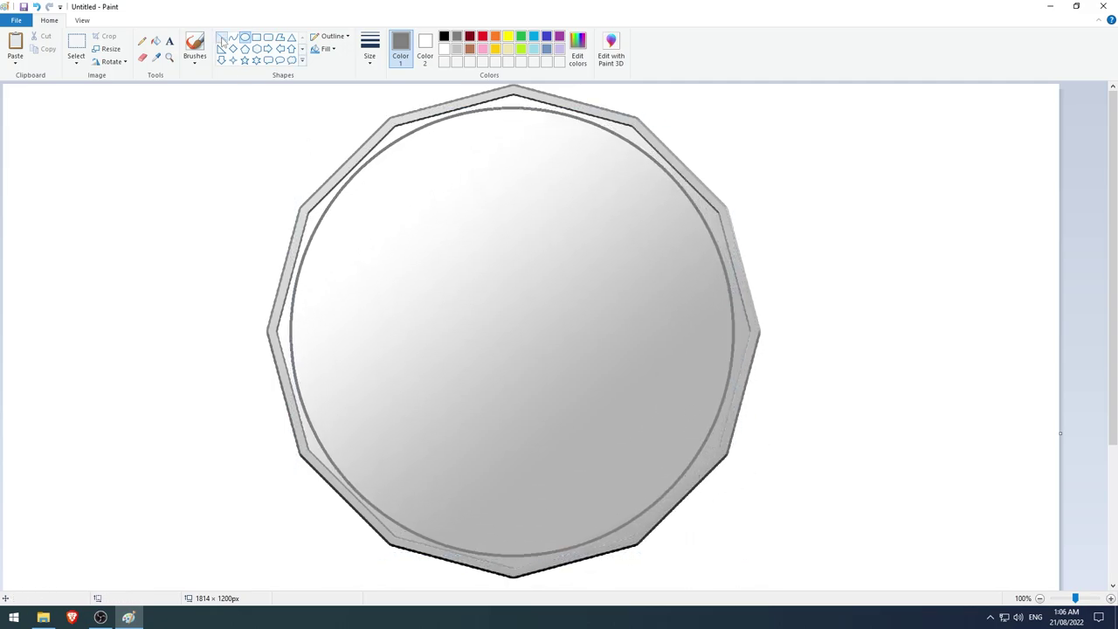
drag(514, 106, 512, 339)
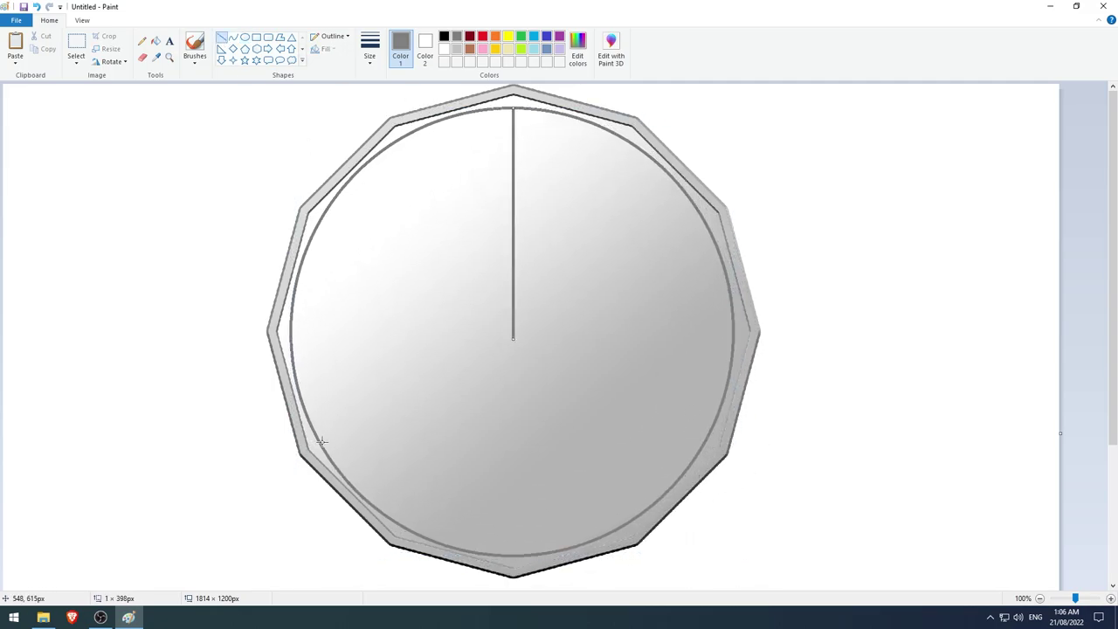
drag(321, 442, 511, 340)
drag(703, 446, 513, 339)
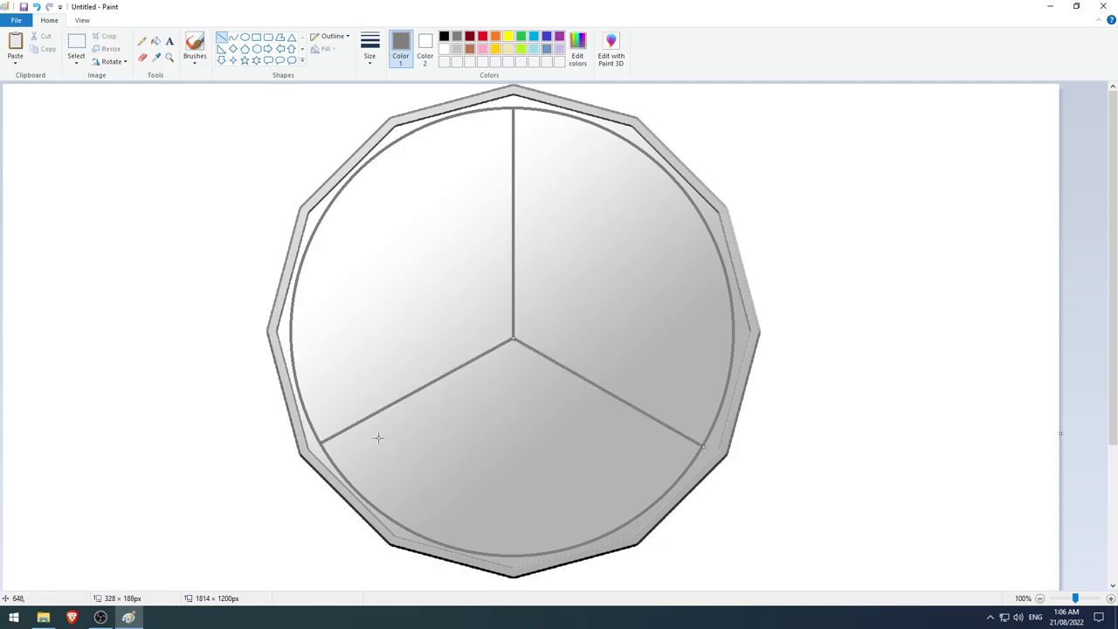
Step: Paste the hex codes into a text box and move it onto the upper-right section
click(170, 41)
drag(156, 109, 835, 185)
click(85, 56)
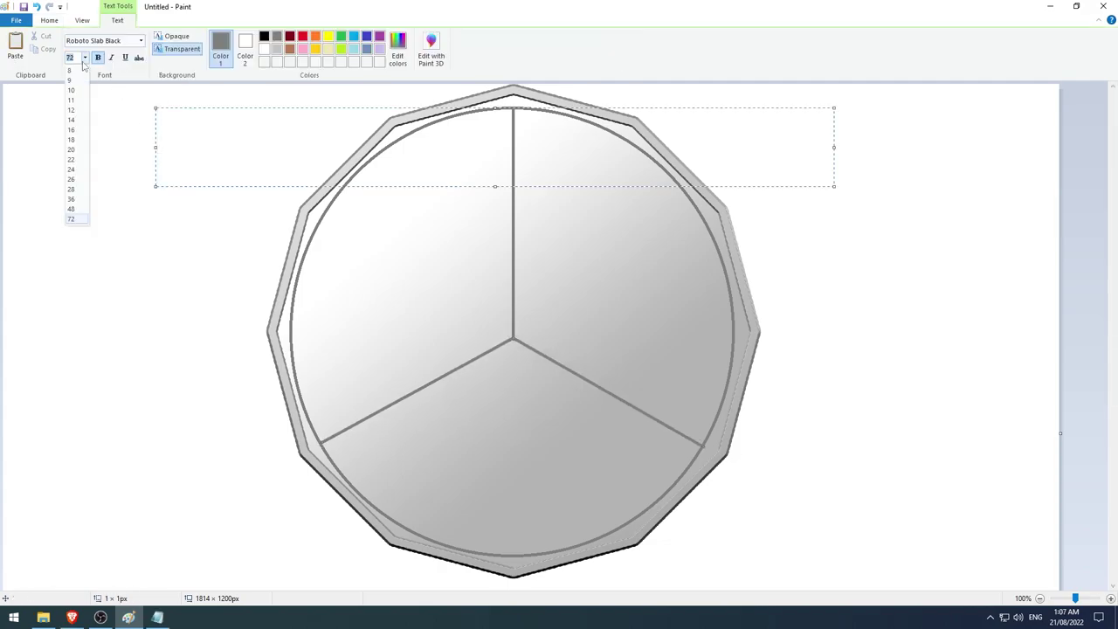
click(75, 66)
key(ctrl+v)
drag(834, 300, 337, 392)
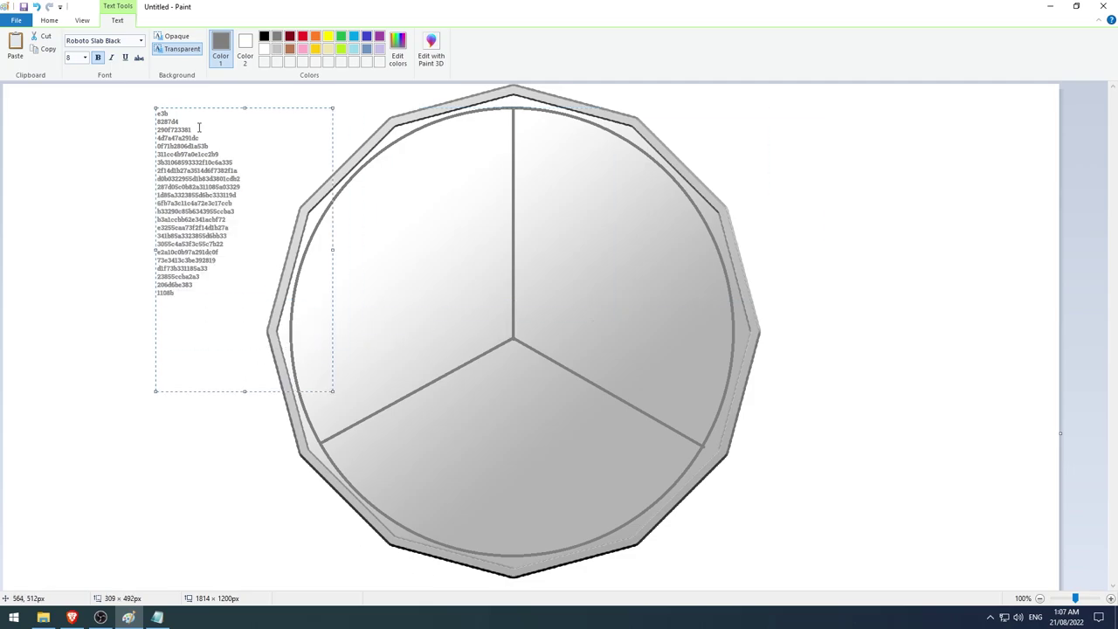
drag(149, 262, 512, 305)
Step: Set the hex text to size 12 and enlarge the text box
key(ctrl+a)
click(85, 58)
click(75, 148)
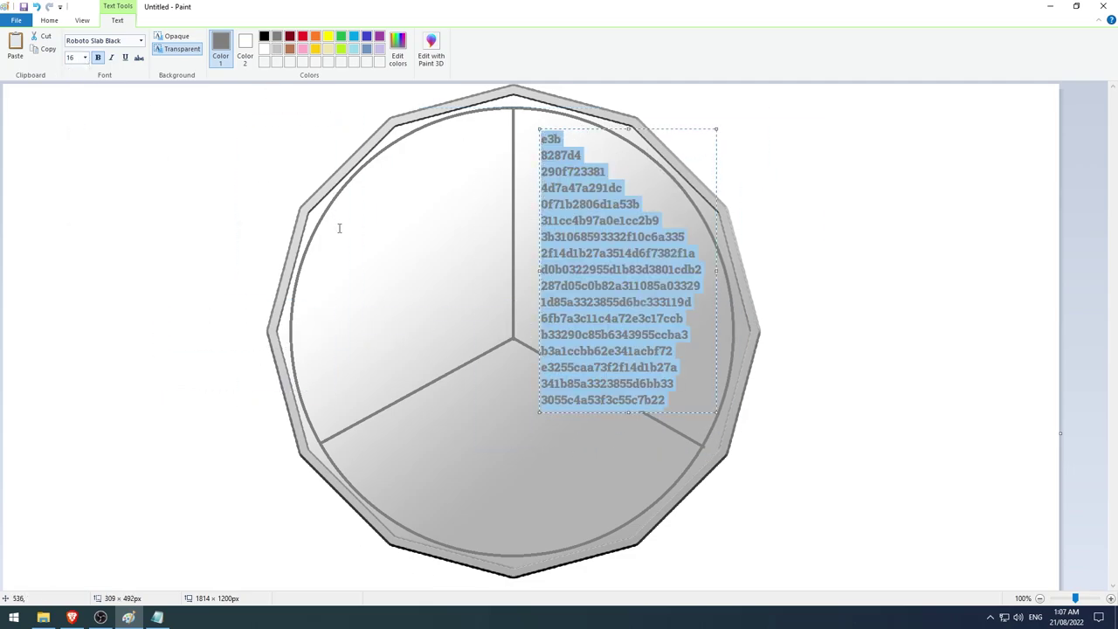
drag(714, 412, 731, 517)
click(85, 58)
click(79, 110)
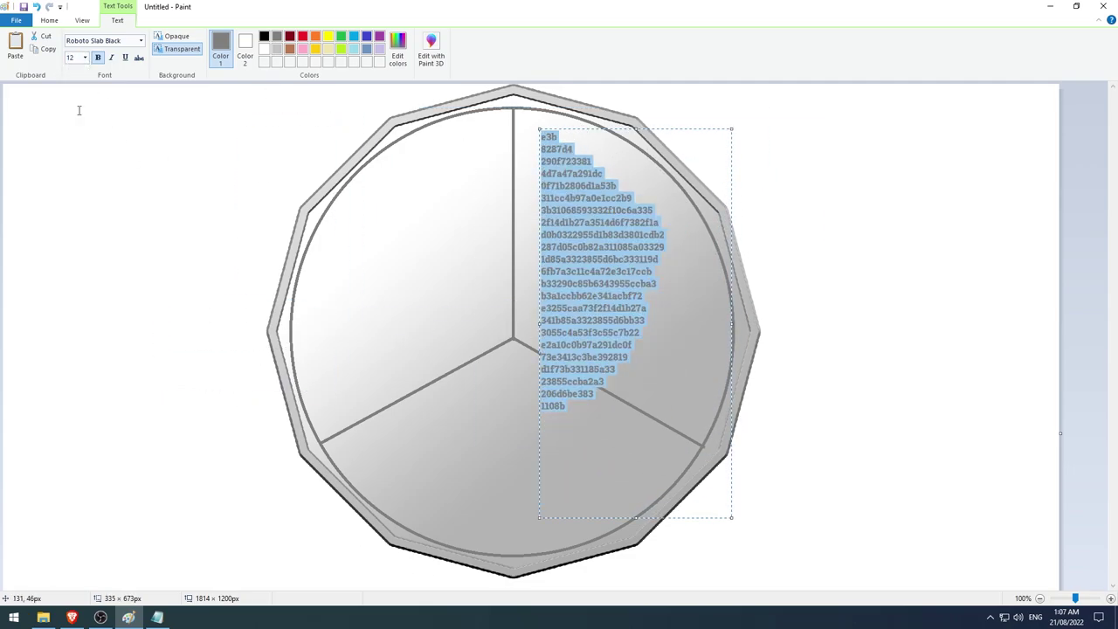
Step: Indent the hex lines so they begin to follow the circle's curve
click(542, 161)
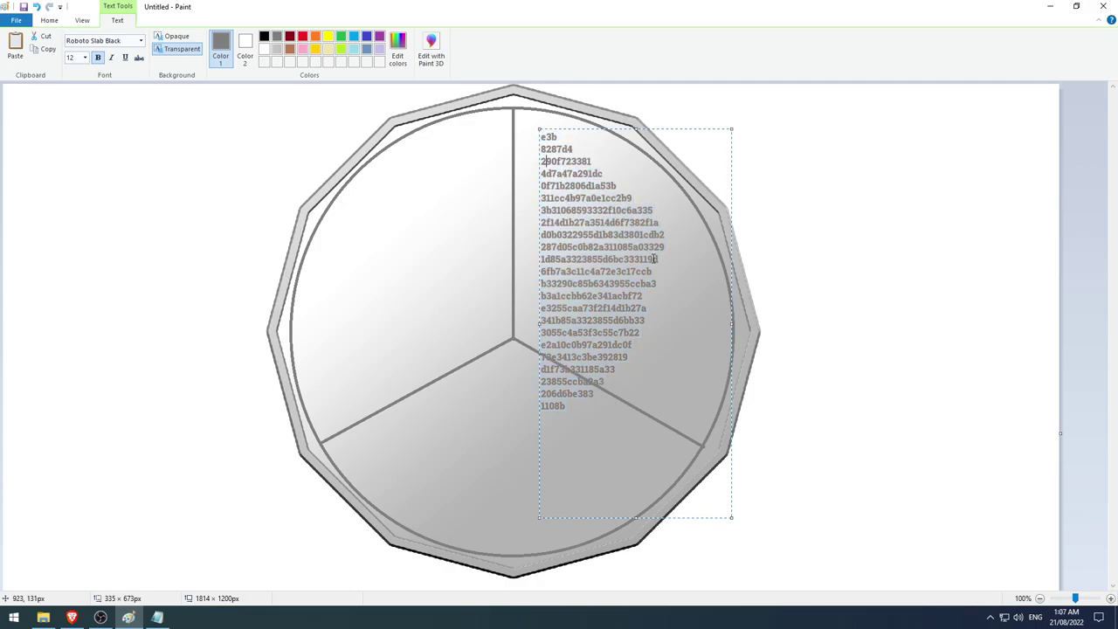
click(542, 273)
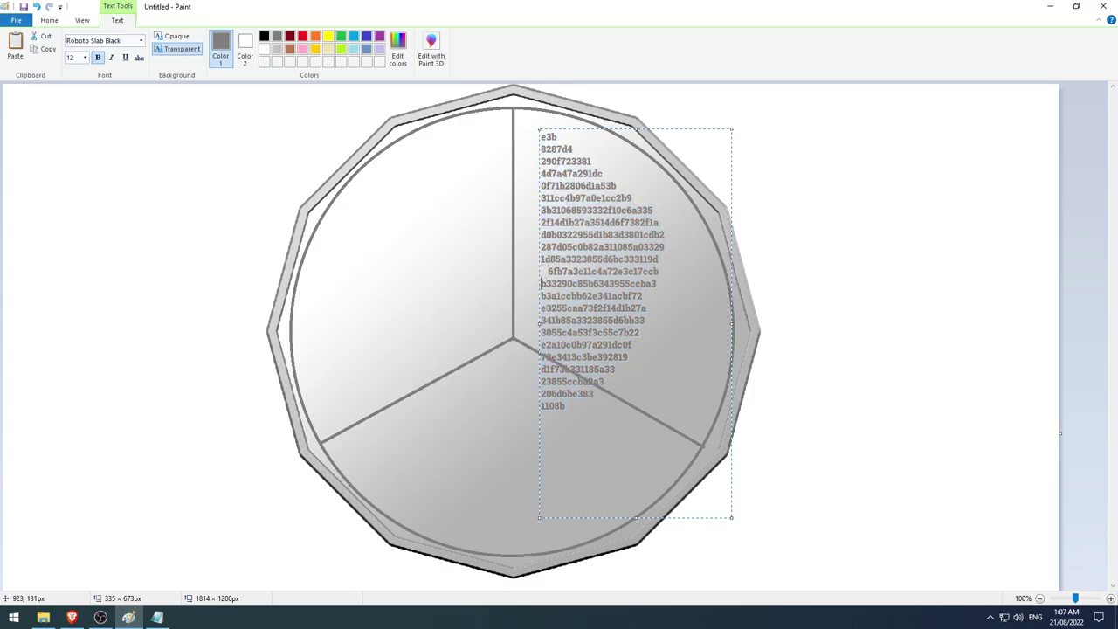
key(Down)
key(Home)
key(Down)
key(Home)
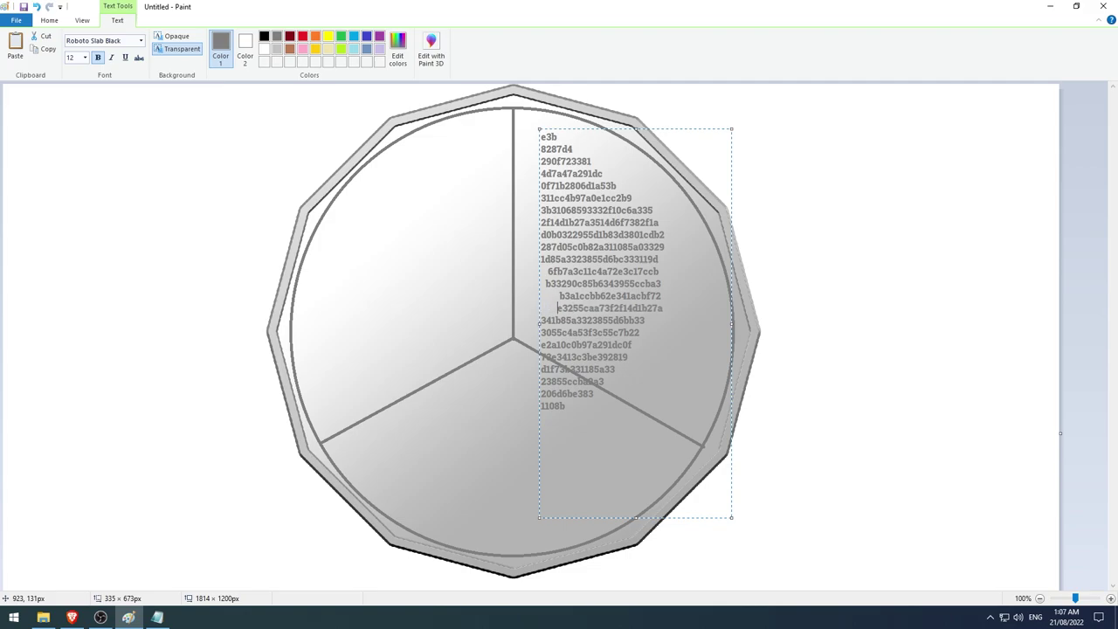
key(Down)
key(Home)
key(Up)
key(Up)
key(Up)
key(Home)
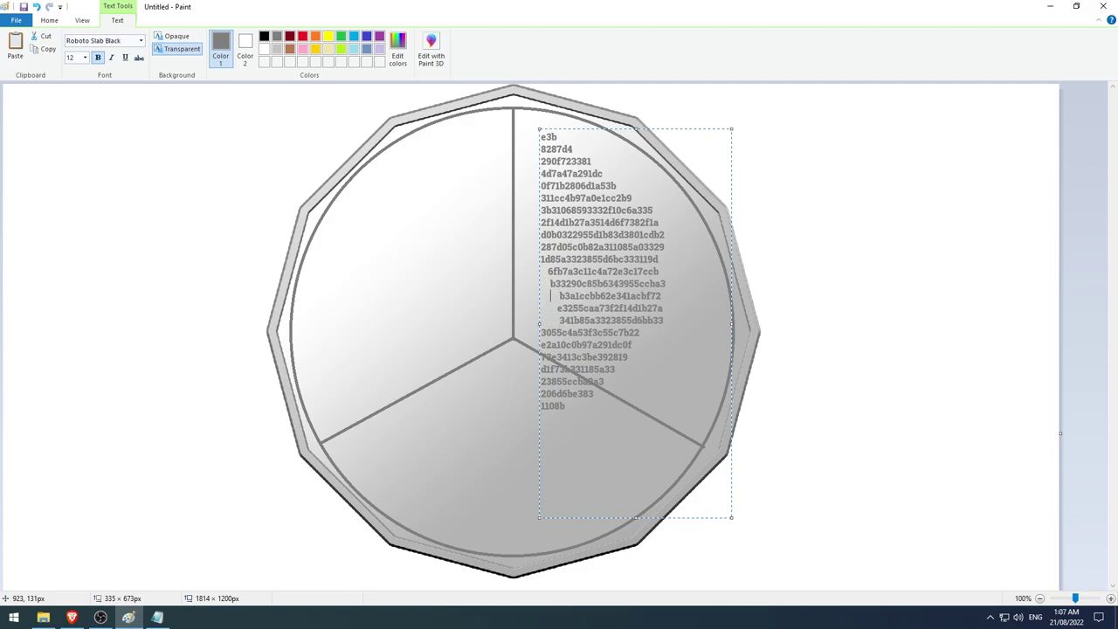
key(Down)
key(BackSpace)
key(Down)
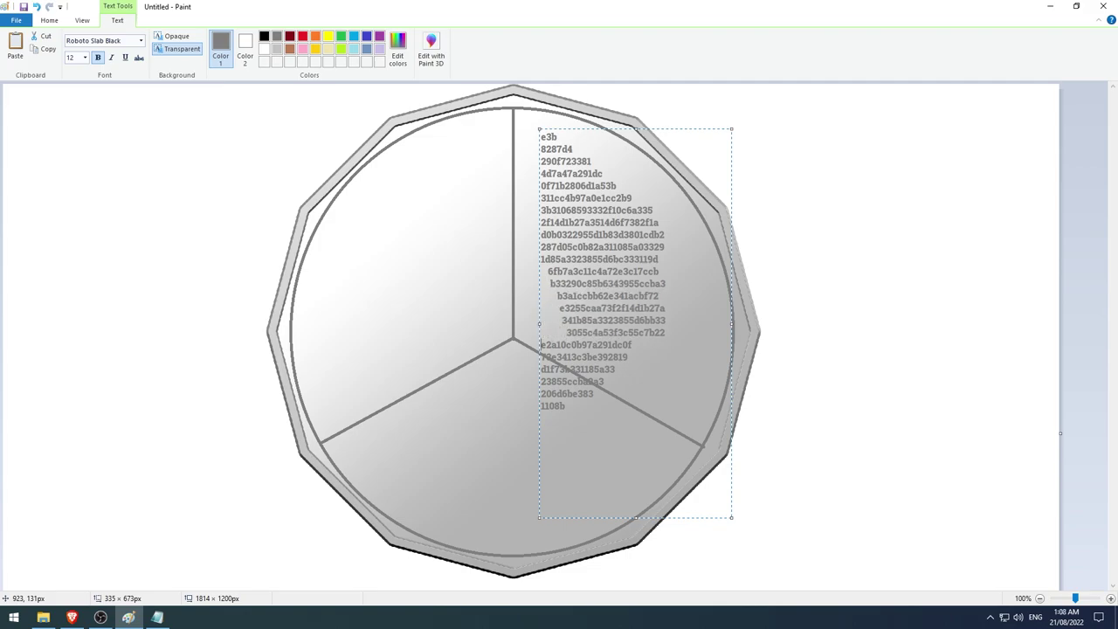
key(Down)
key(Home)
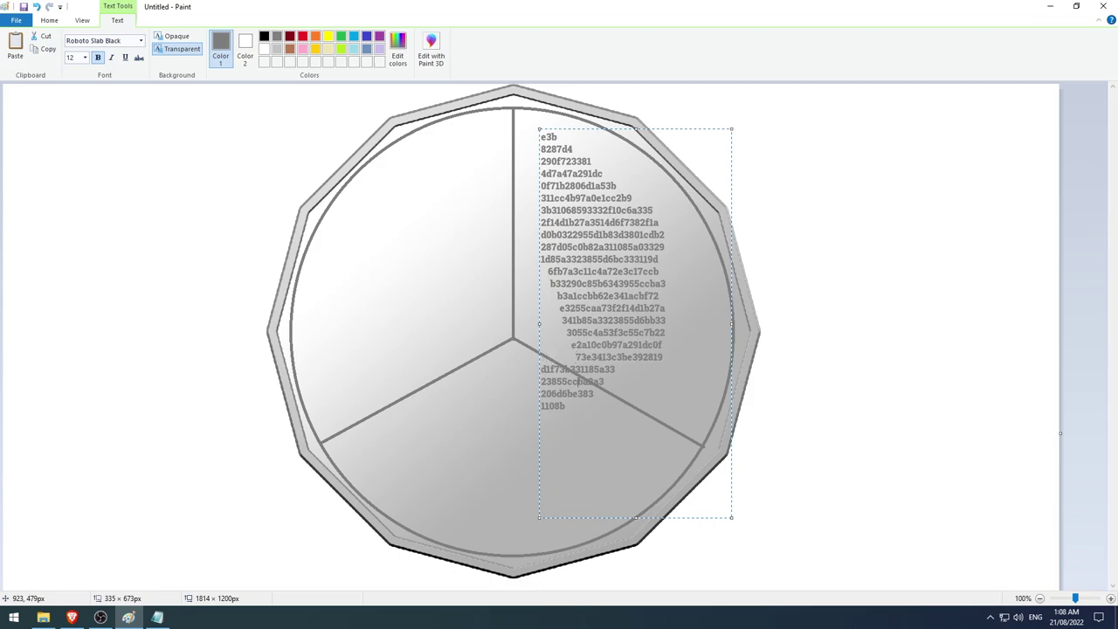
key(Home)
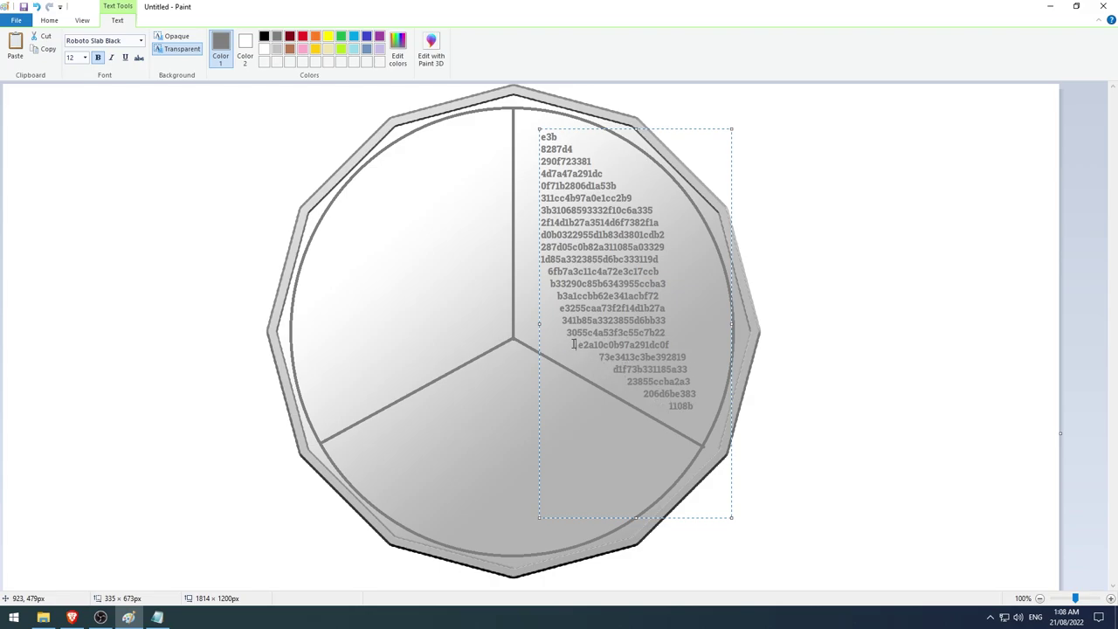
Step: Shift the upper hex lines further right along the curve and commit the text
key(space)
key(space)
key(Up)
key(Home)
key(space)
key(space)
key(space)
key(Up)
key(Home)
key(space)
key(space)
key(Up)
key(Home)
key(space)
key(Up)
key(Home)
key(space)
key(Up)
key(Home)
key(space)
key(Up)
key(Home)
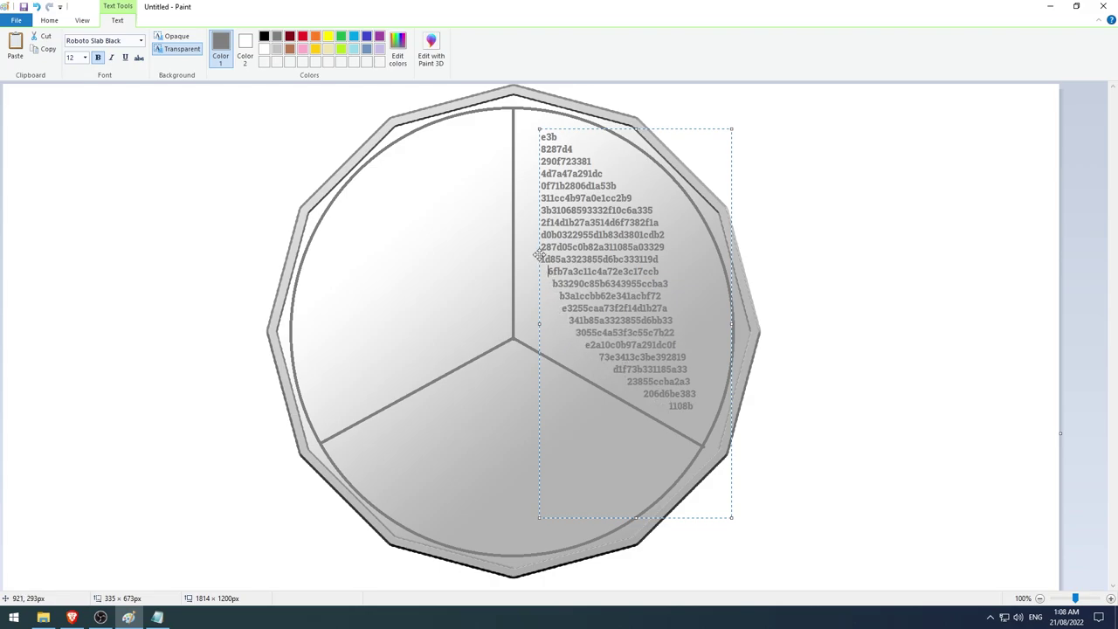
key(Up)
key(Home)
key(space)
key(space)
key(Up)
key(Home)
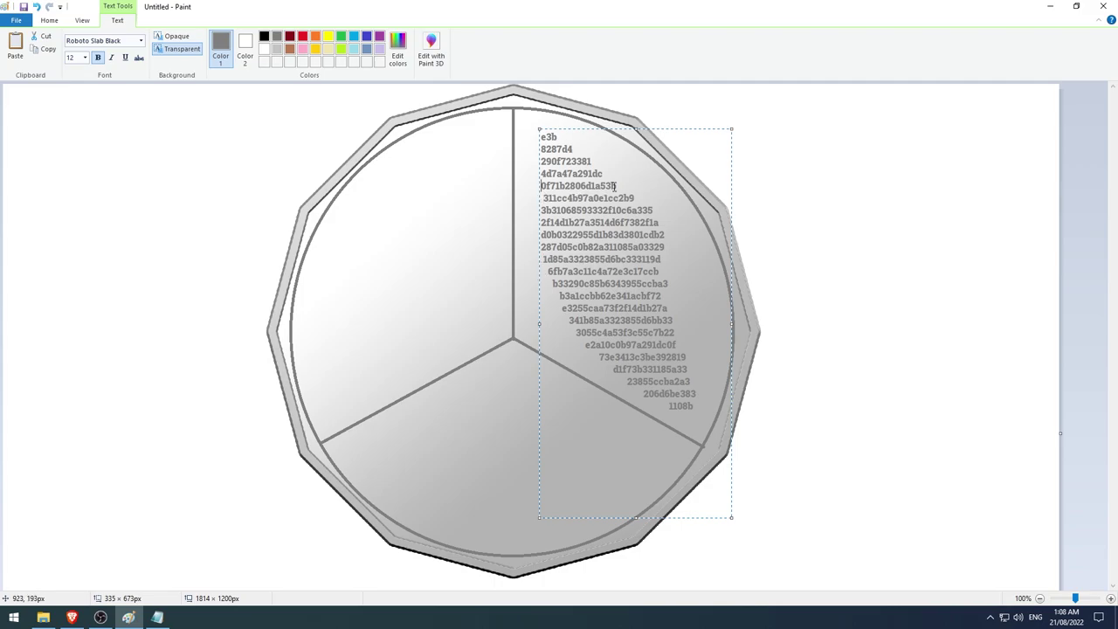
key(space)
key(space)
key(Up)
key(Home)
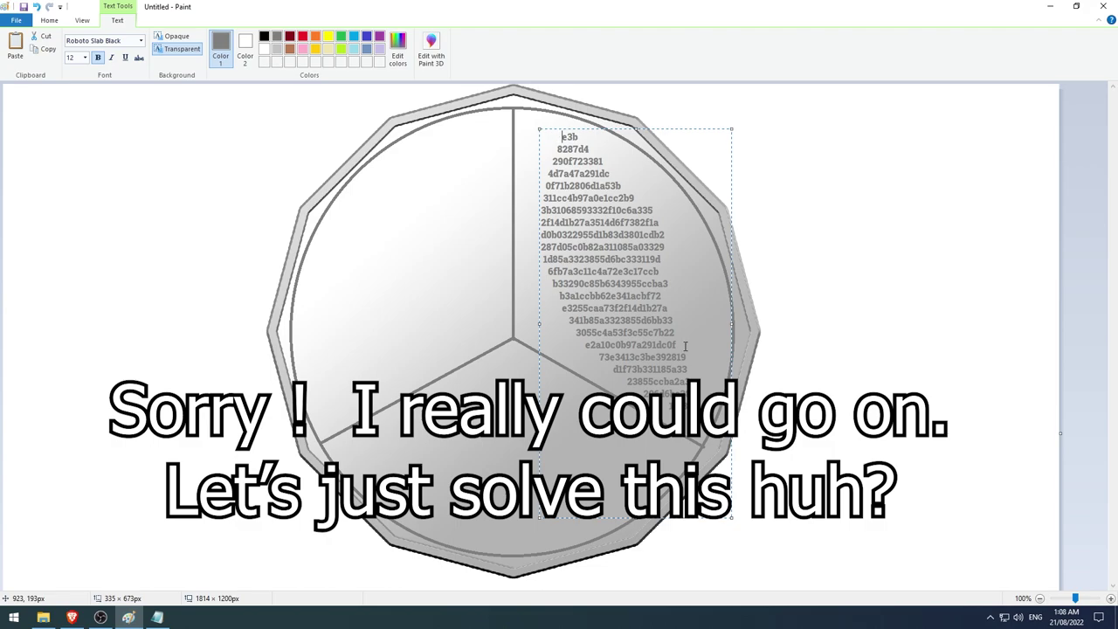
click(422, 276)
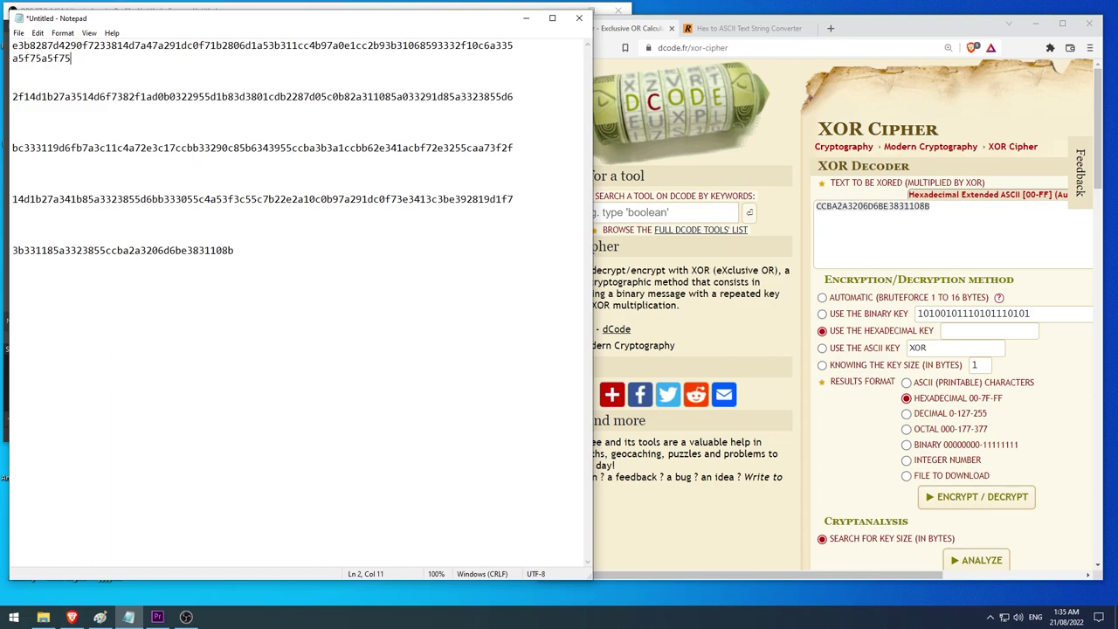
Step: Move c6a335 to the next block and rejoin the split hex fragments into full lines
key(ctrl+v)
key(ctrl+v)
key(ctrl+v)
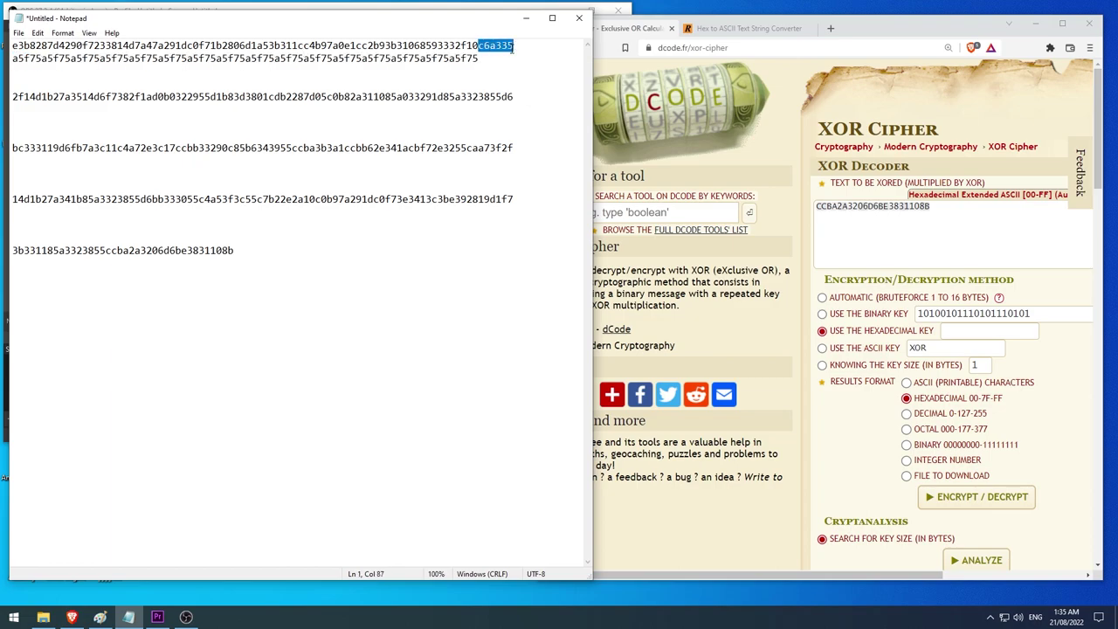
key(ctrl+x)
click(13, 97)
key(ctrl+v)
key(Return)
key(Return)
key(Return)
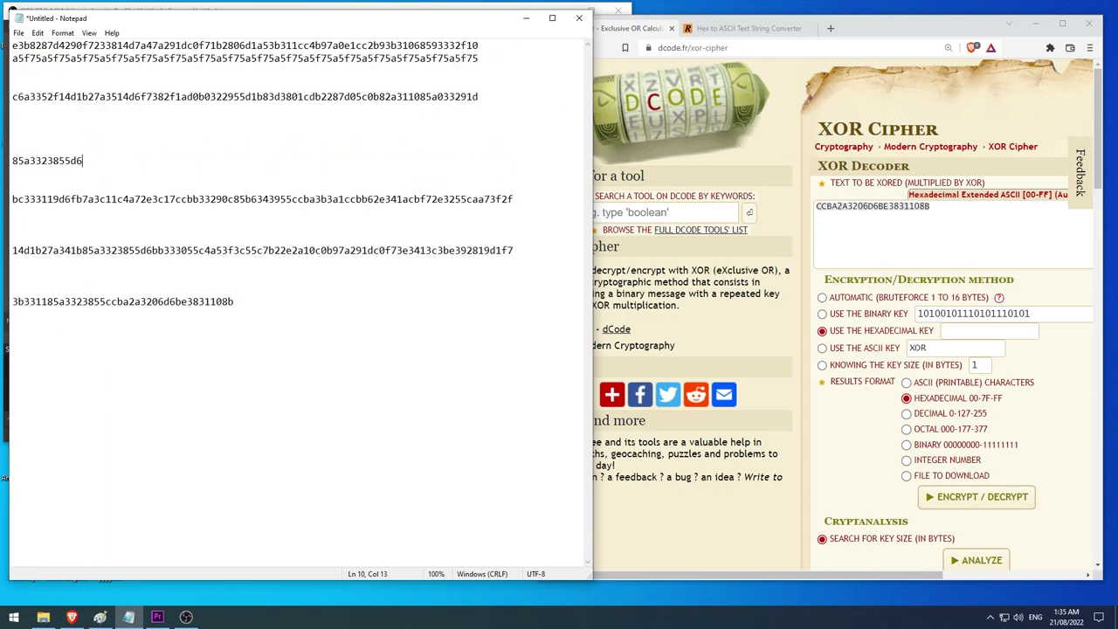
key(End)
key(Delete)
key(Delete)
key(Delete)
click(478, 160)
key(Return)
key(Return)
key(Return)
key(End)
key(Delete)
key(Delete)
key(Delete)
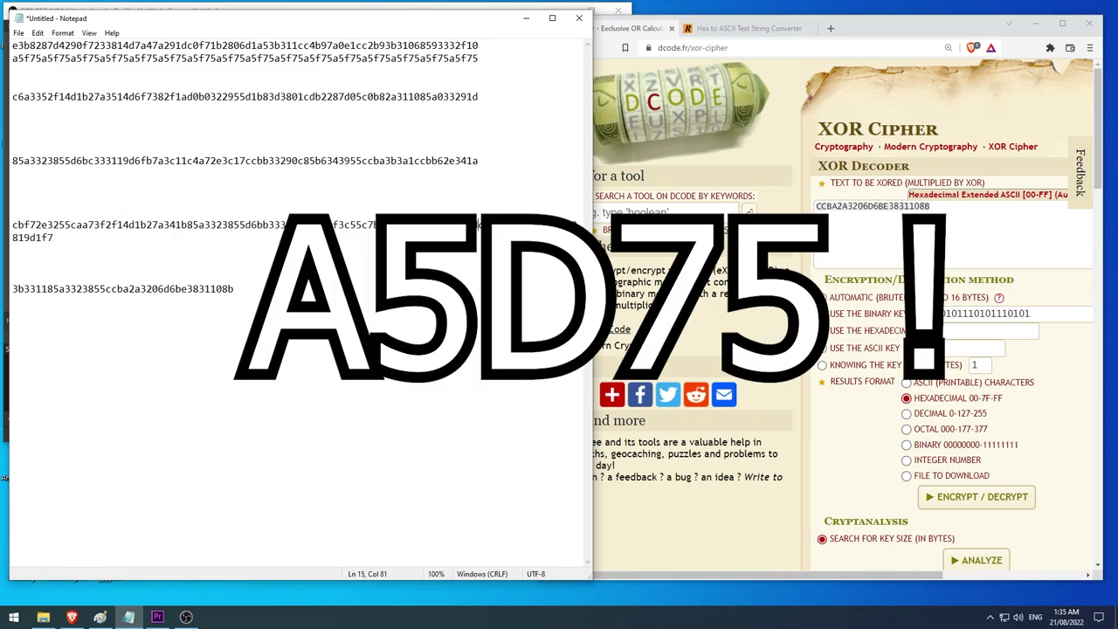
key(Return)
key(Return)
key(Return)
key(End)
key(Delete)
key(Delete)
key(Delete)
Step: Copy the a5f75 key run and paste it beneath each remaining hex line
drag(478, 57, 11, 57)
key(ctrl+c)
click(14, 109)
key(ctrl+v)
click(37, 172)
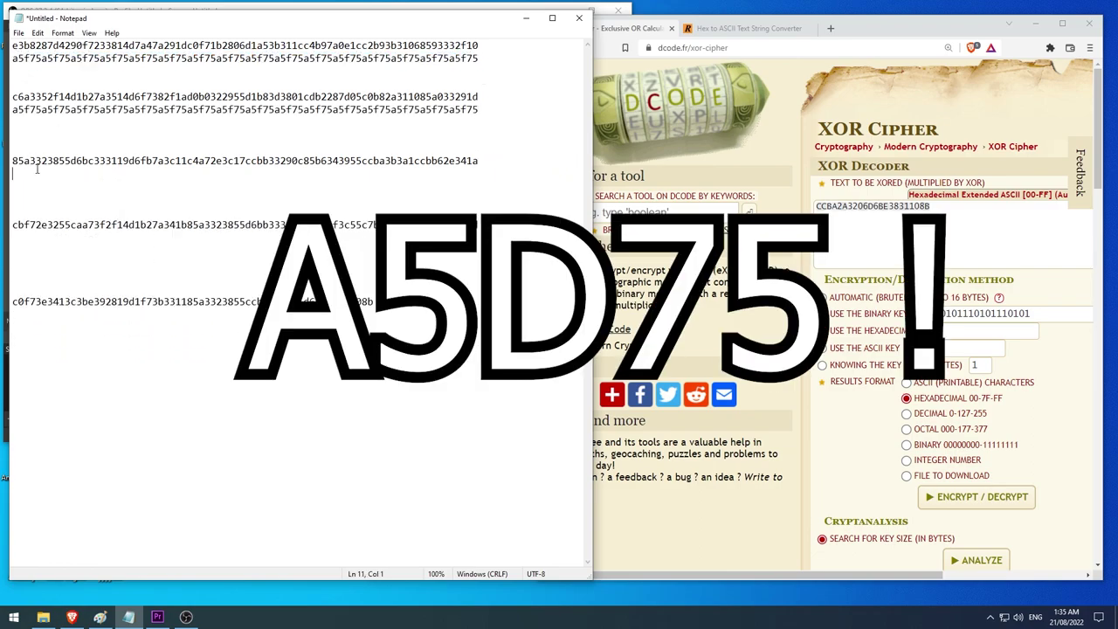
key(ctrl+v)
click(14, 237)
key(ctrl+v)
click(13, 314)
key(ctrl+v)
Step: XOR the first hex cipher line in dCode using the a5f75 key run as a hex key
drag(479, 45, 11, 45)
click(988, 221)
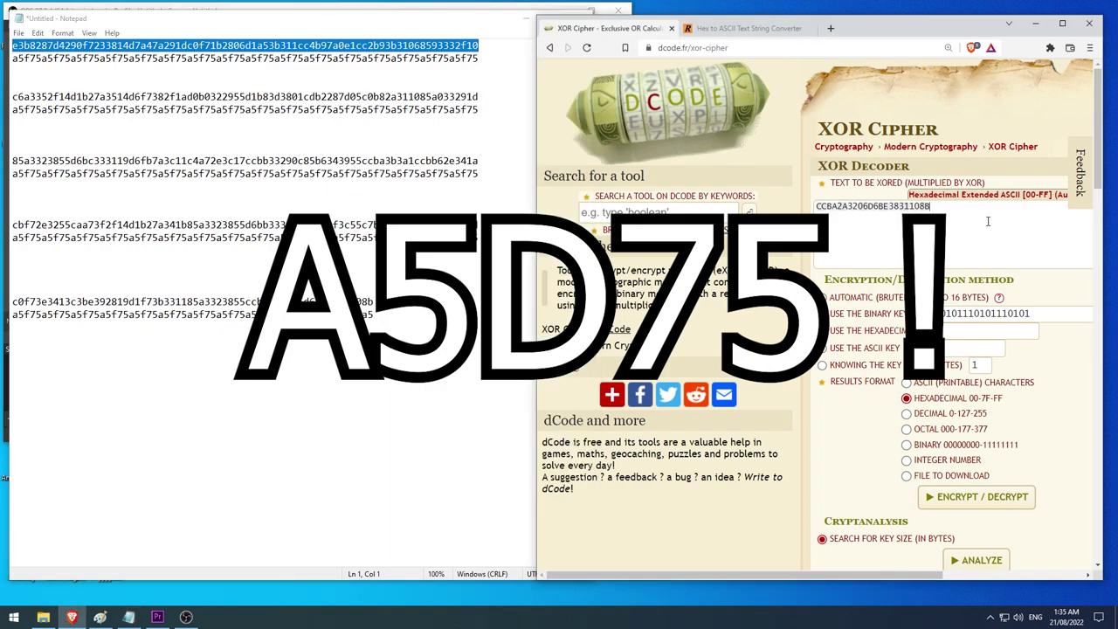
key(ctrl+a)
key(ctrl+v)
drag(479, 57, 10, 58)
key(ctrl+c)
click(988, 330)
key(ctrl+a)
key(ctrl+v)
scroll(696, 297, down, 1)
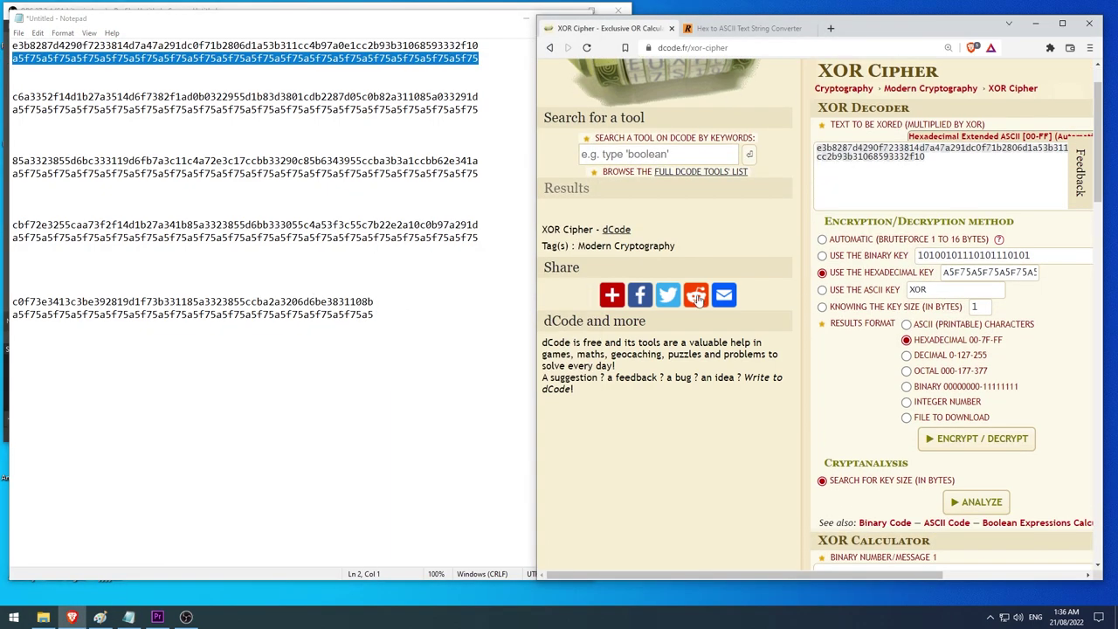
click(743, 28)
click(598, 381)
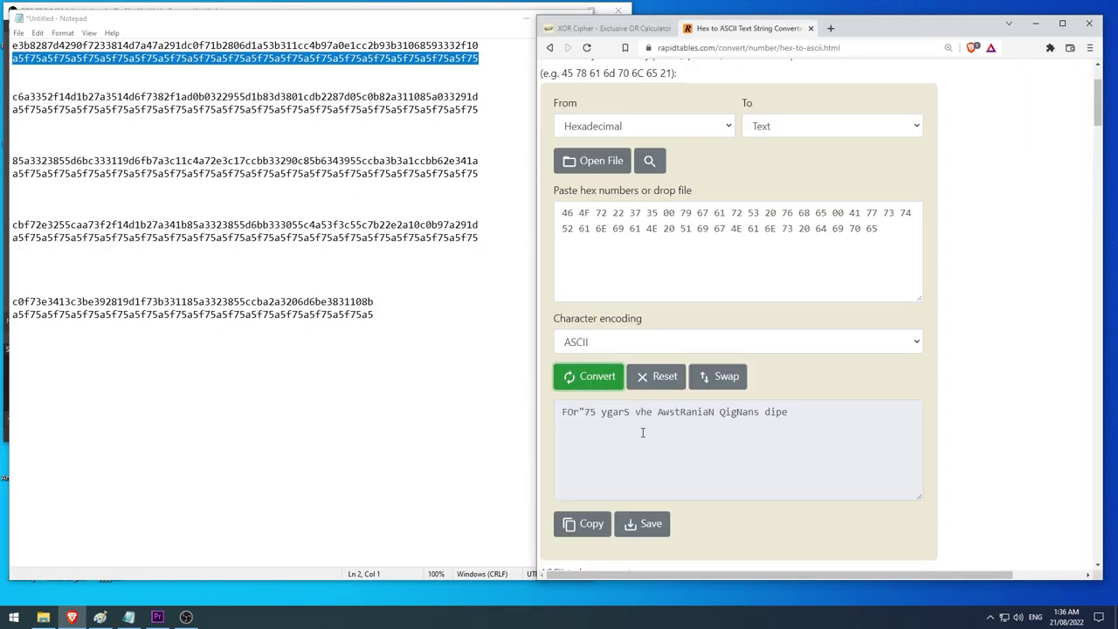
Step: Correct every a5f75 key run in Notepad to a5d75
click(40, 58)
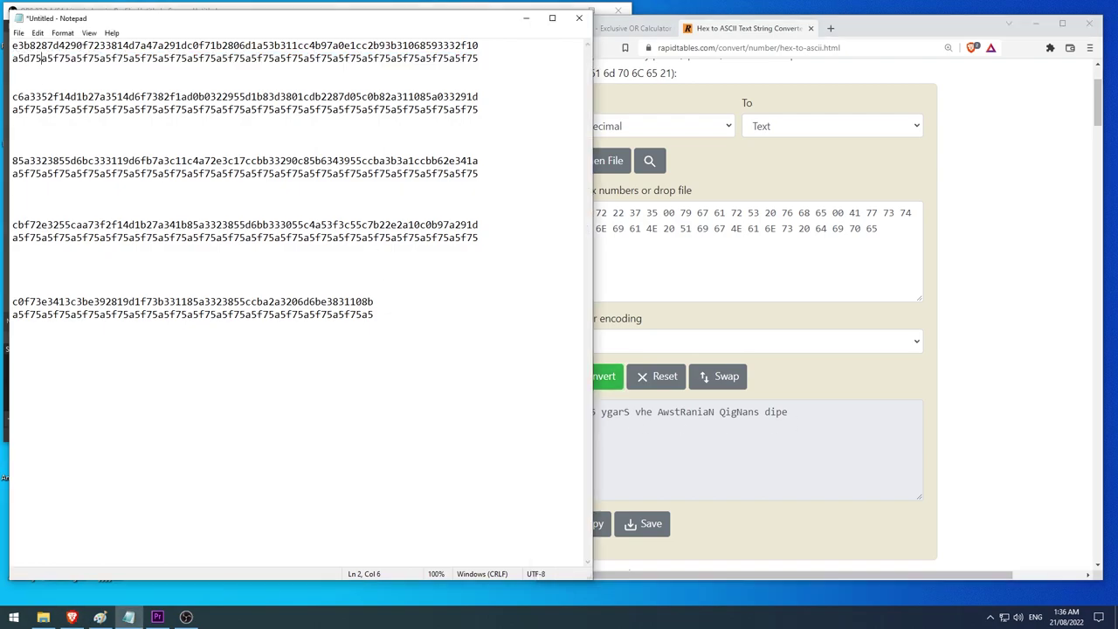
key(shift+End)
key(ctrl+v)
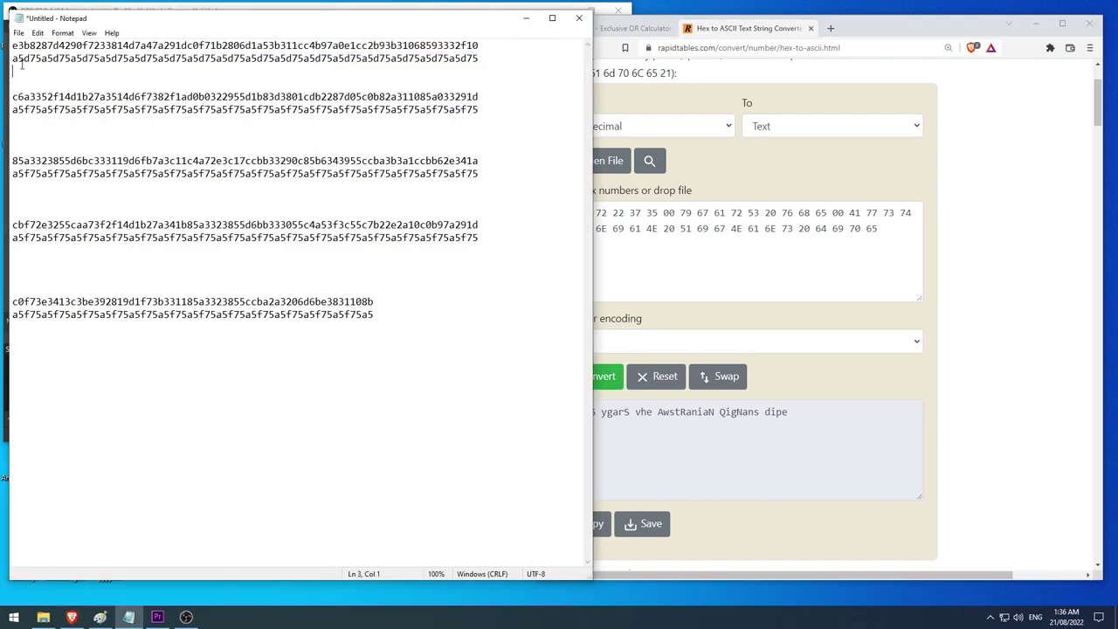
double_click(9, 109)
key(ctrl+v)
double_click(9, 173)
key(ctrl+v)
double_click(9, 237)
key(ctrl+v)
double_click(7, 314)
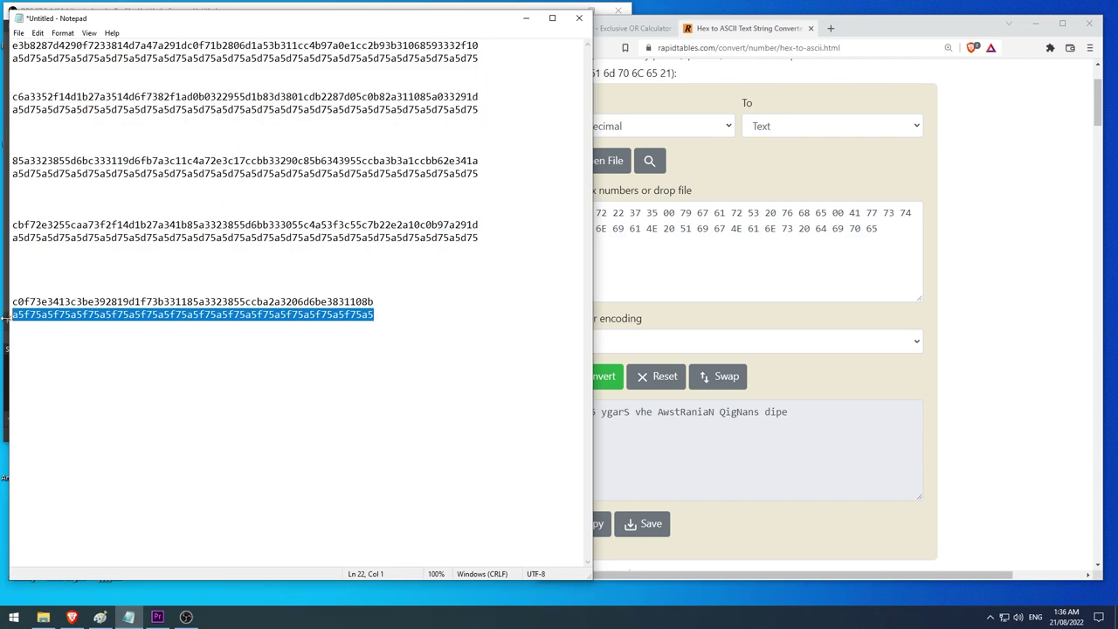
key(ctrl+v)
click(629, 28)
click(954, 438)
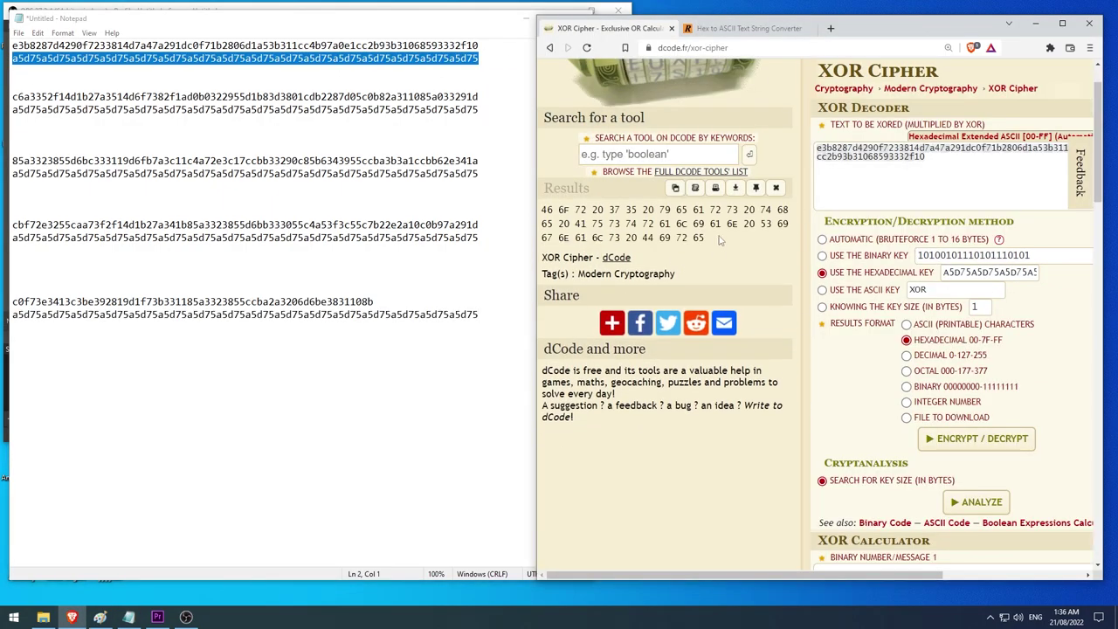
click(675, 187)
click(749, 28)
key(ctrl+v)
drag(790, 411, 561, 412)
key(ctrl+c)
click(12, 71)
key(ctrl+v)
drag(479, 97, 13, 97)
key(ctrl+c)
click(761, 280)
click(629, 28)
click(943, 153)
key(ctrl+v)
click(977, 439)
drag(705, 238, 563, 208)
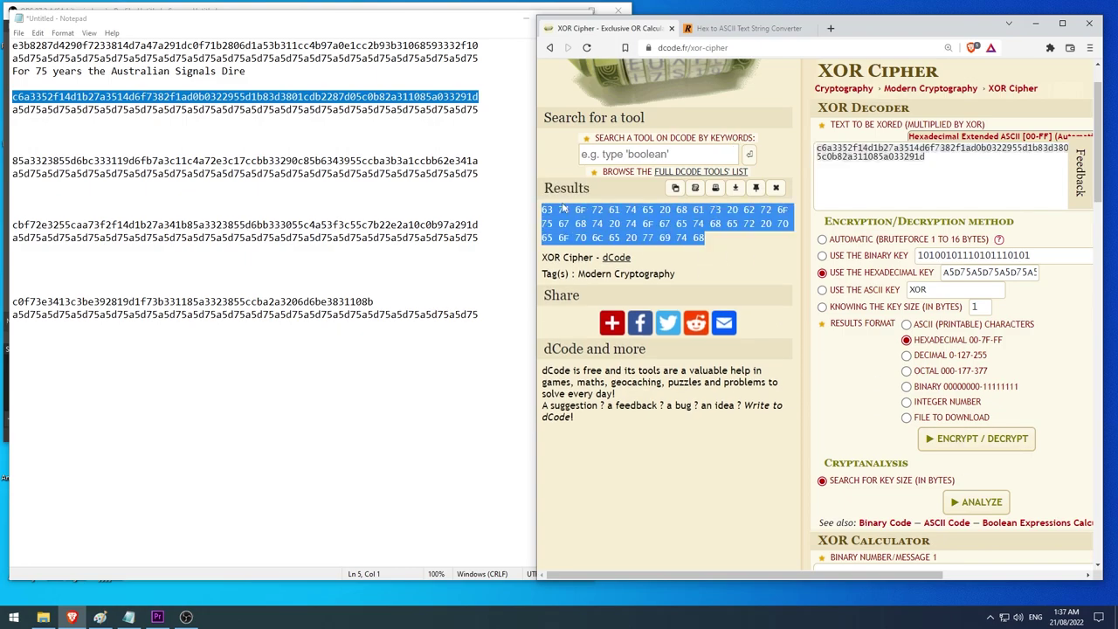
key(ctrl+c)
click(748, 28)
key(ctrl+v)
drag(789, 412, 561, 412)
key(ctrl+c)
click(12, 122)
key(ctrl+v)
drag(479, 148, 13, 148)
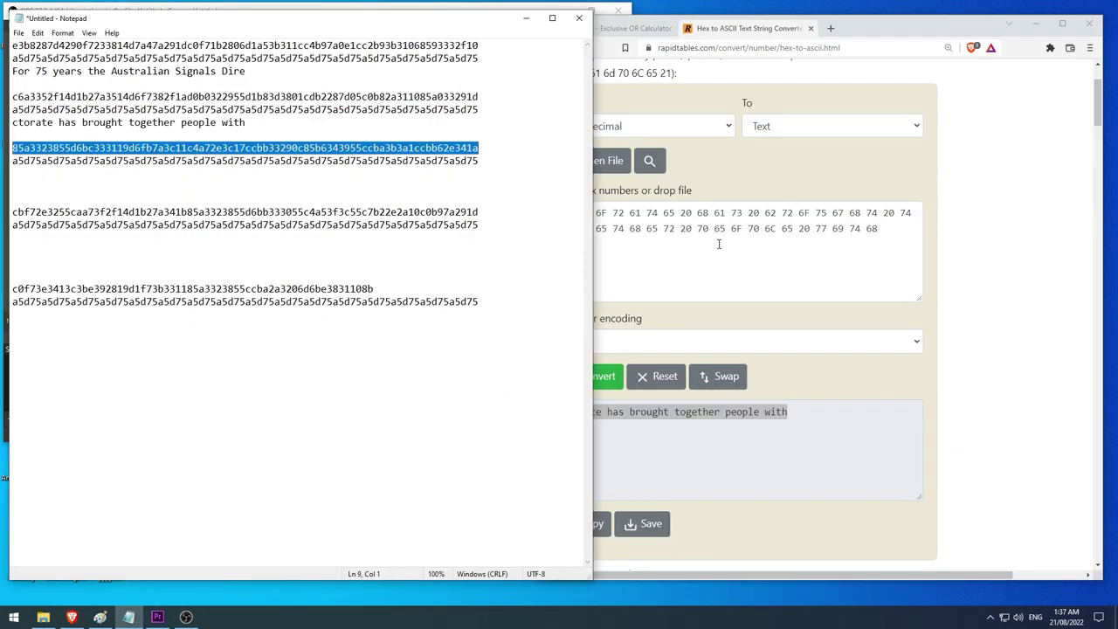
key(ctrl+c)
click(629, 28)
click(944, 153)
key(ctrl+v)
click(976, 438)
drag(704, 237, 564, 208)
key(ctrl+c)
click(749, 28)
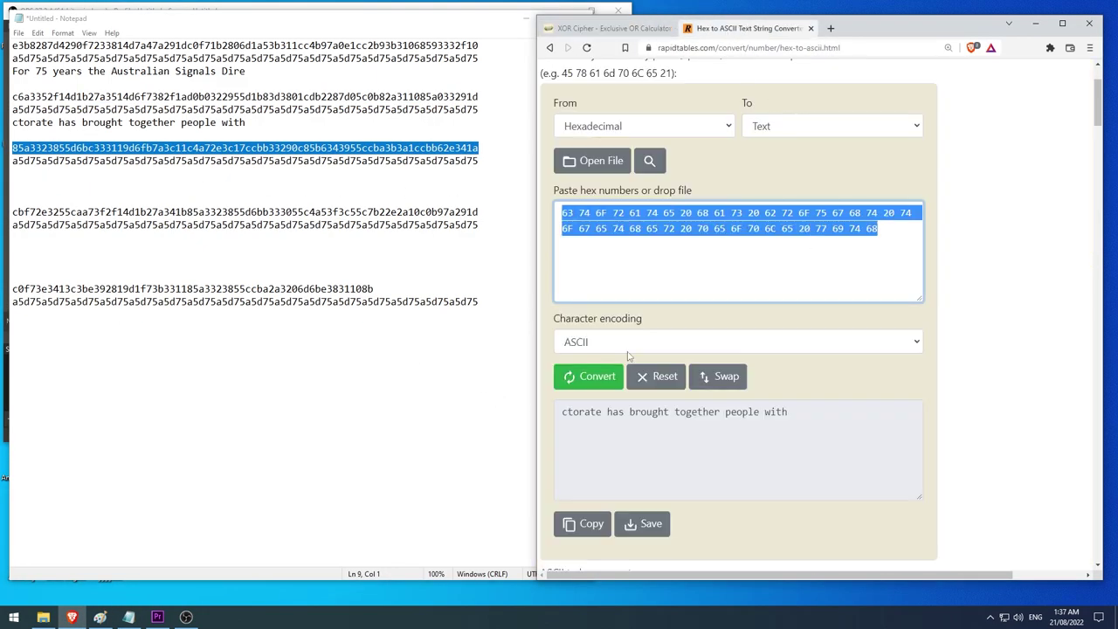
key(ctrl+v)
click(590, 376)
drag(789, 411, 561, 411)
click(12, 173)
key(ctrl+v)
drag(479, 212, 13, 212)
click(629, 28)
drag(924, 157, 786, 151)
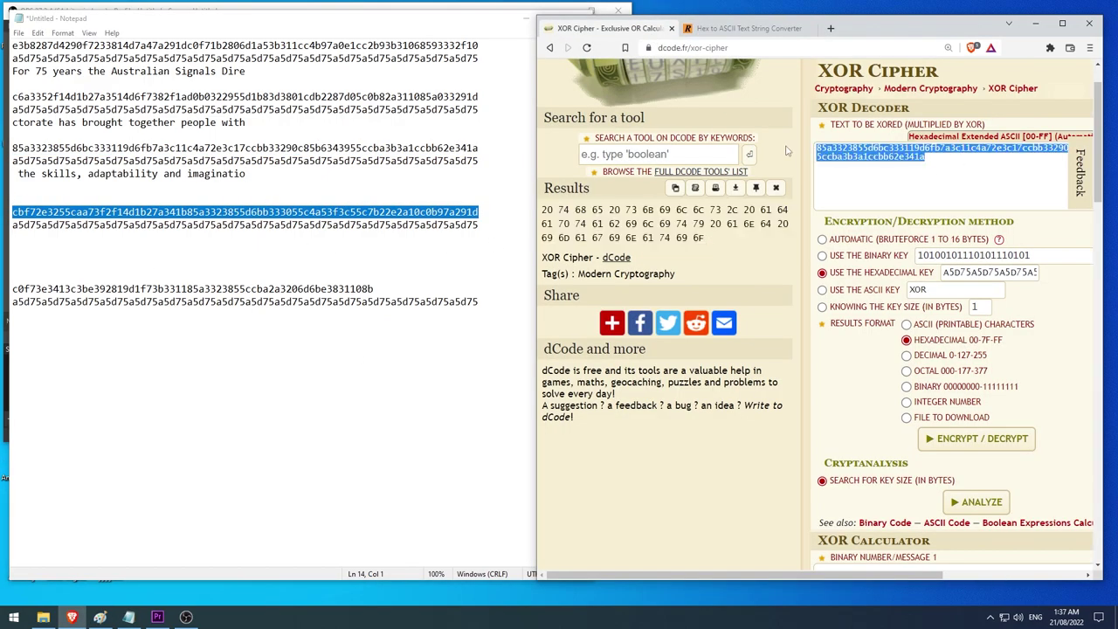
key(ctrl+v)
click(976, 439)
drag(705, 238, 543, 210)
key(ctrl+c)
click(748, 28)
key(ctrl+v)
click(590, 376)
drag(789, 411, 563, 413)
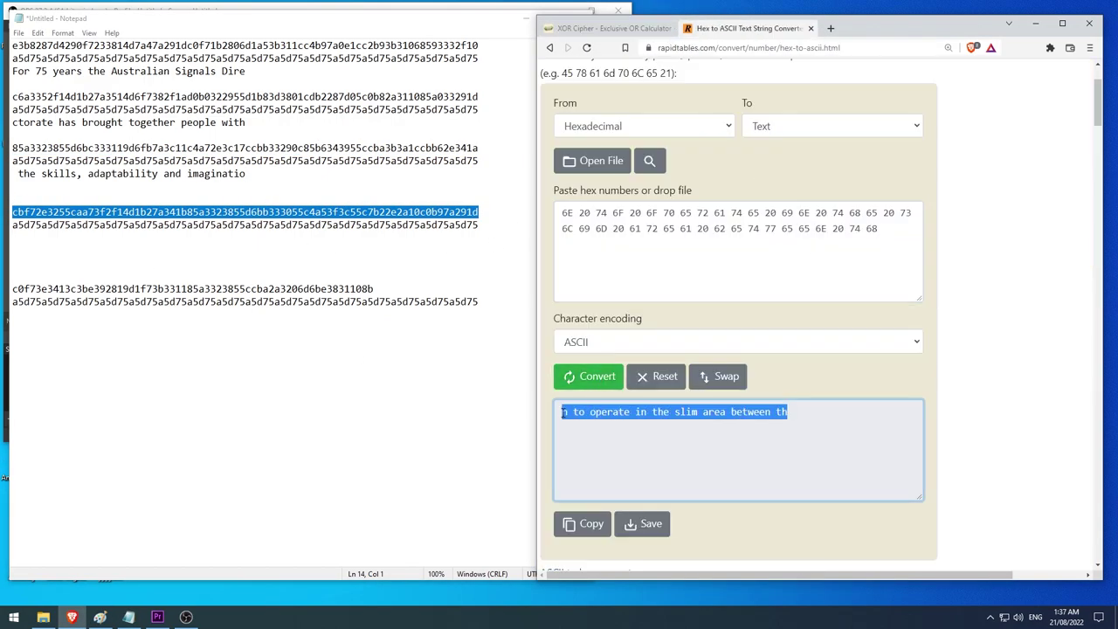
key(ctrl+c)
click(12, 237)
key(ctrl+v)
Step: Decode the last hex line in dCode using its shorter key run, then convert to ASCII
drag(479, 301, 13, 289)
key(Delete)
key(ctrl+c)
click(629, 28)
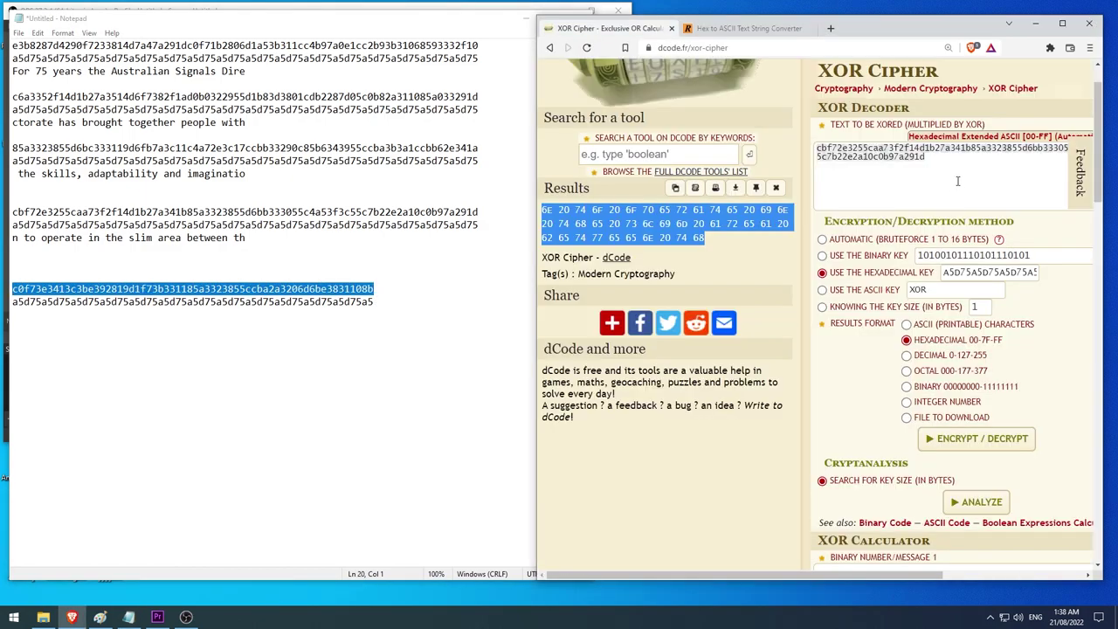
key(ctrl+v)
drag(374, 301, 17, 301)
key(ctrl+c)
triple_click(974, 271)
key(ctrl+v)
click(977, 439)
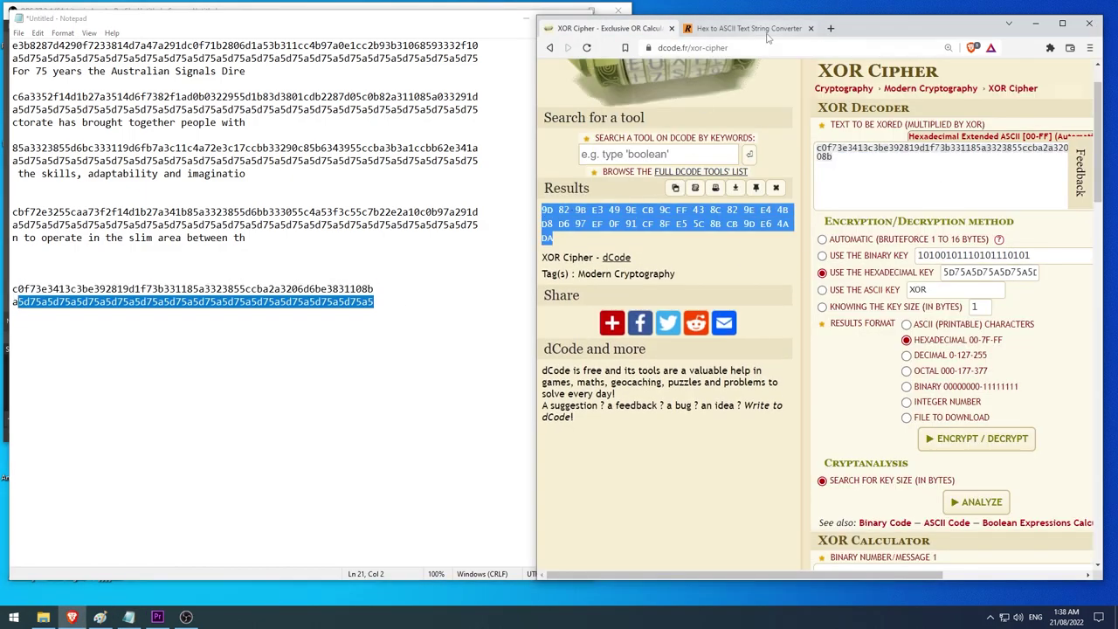
click(749, 28)
key(ctrl+v)
click(576, 375)
Step: Redecode the last line with its full key run and paste the final fragment ending 'the impossible.'
mouse_move(374, 302)
mouse_down()
mouse_move(169, 289)
mouse_move(268, 302)
mouse_move(12, 301)
mouse_up()
key(ctrl+c)
click(629, 28)
triple_click(974, 272)
key(ctrl+v)
click(976, 439)
click(749, 28)
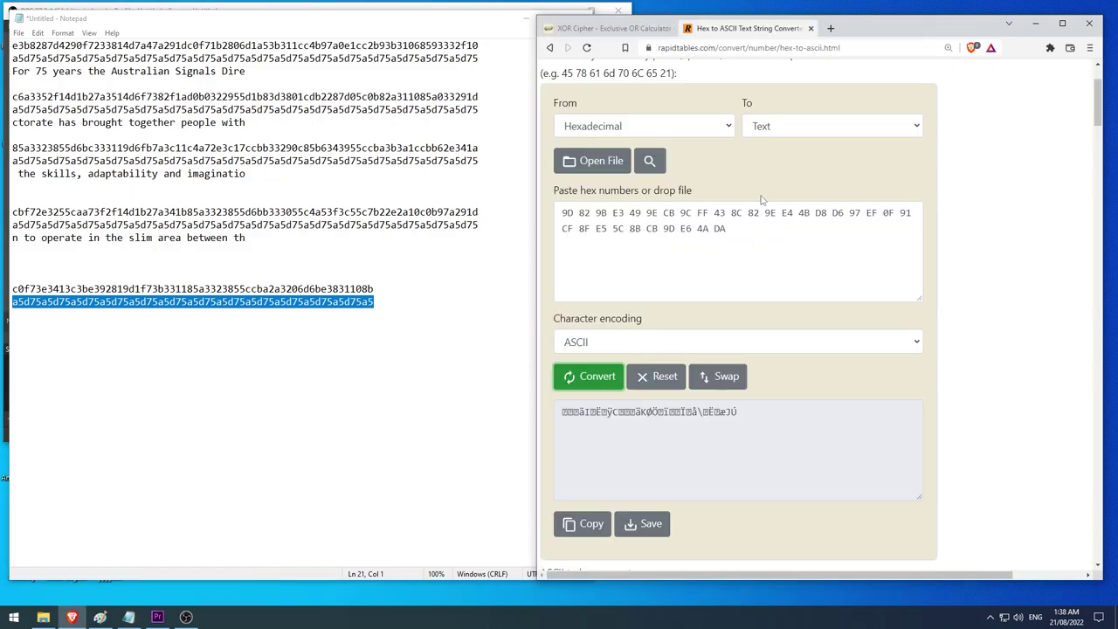
triple_click(761, 219)
key(ctrl+v)
click(590, 375)
click(583, 523)
click(239, 320)
key(ctrl+v)
key(Home)
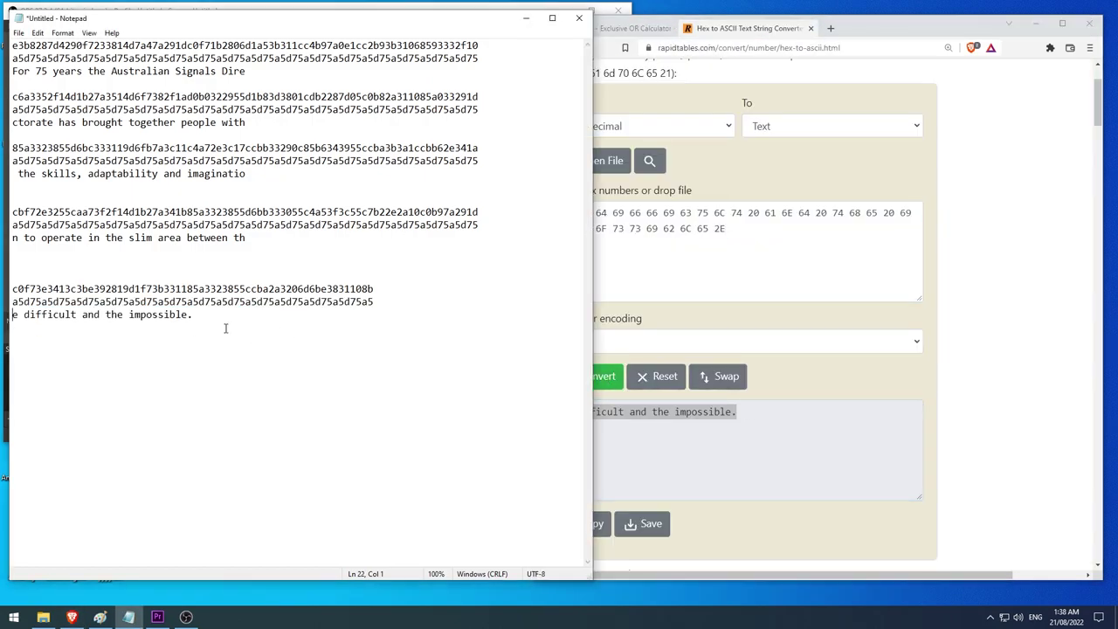
key(shift+Up)
key(shift+Up)
key(shift+Up)
Step: Delete the hex cipher and key lines between the decoded text fragments
key(Delete)
key(Up)
key(shift+Up)
key(shift+Up)
key(shift+Up)
key(Delete)
key(Up)
key(shift+Up)
key(shift+Up)
key(shift+Up)
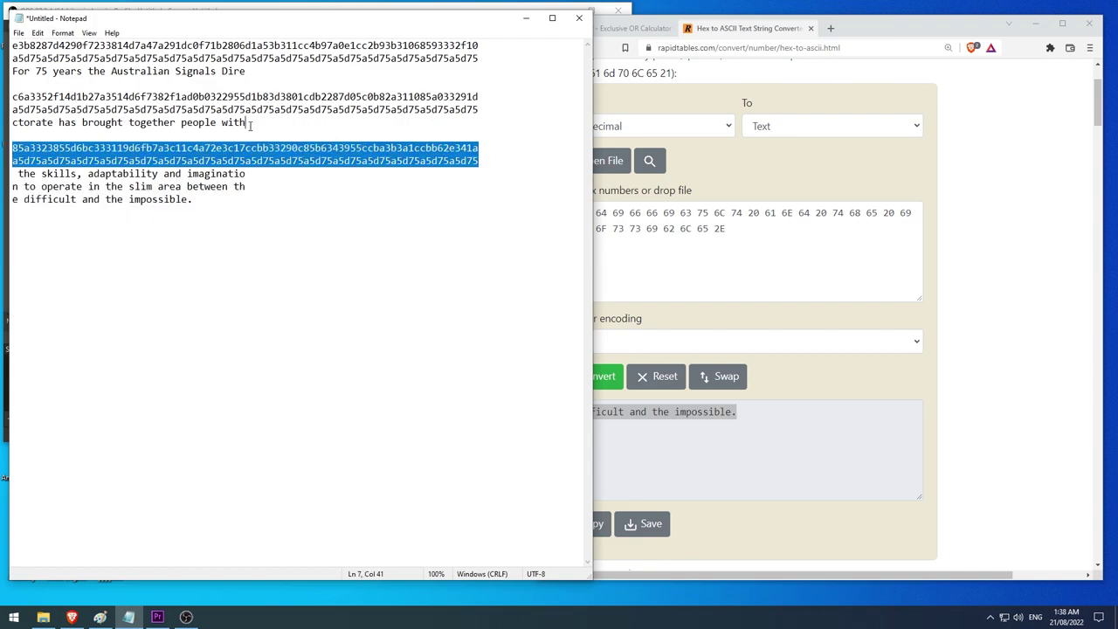
key(Delete)
key(Up)
key(shift+Up)
key(shift+Up)
key(shift+Up)
key(Delete)
drag(482, 58, 12, 44)
Step: Join the decoded fragments into one paragraph, rebalancing breaks after 'has' and 'adaptability'
key(Delete)
key(Down)
key(End)
key(Delete)
key(Down)
key(End)
key(Delete)
key(End)
key(Delete)
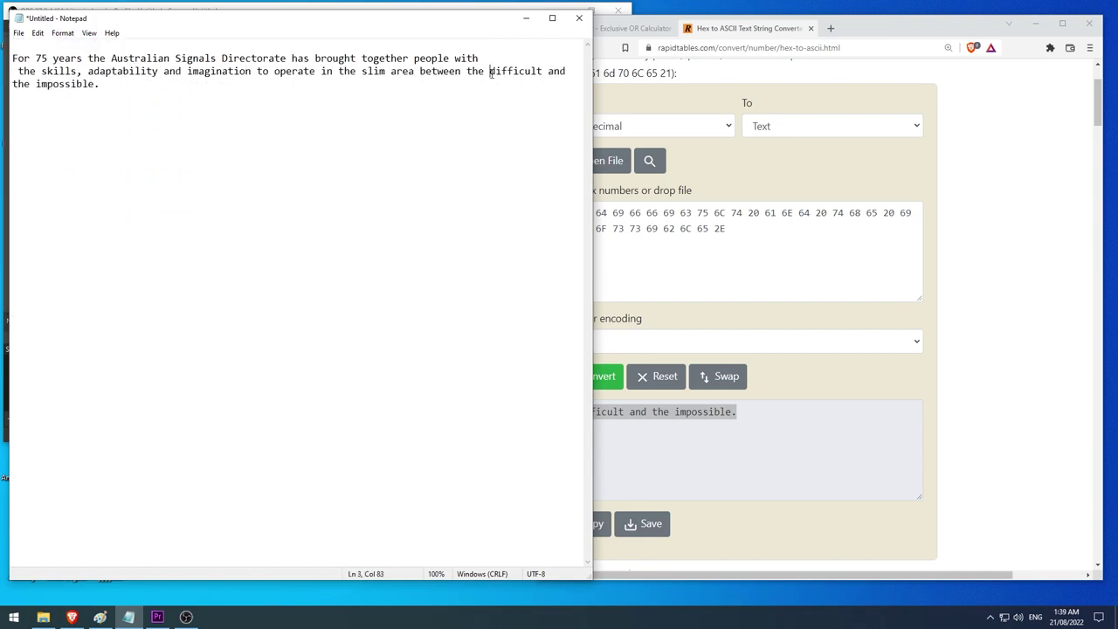
key(Up)
key(End)
key(Delete)
key(Return)
key(End)
key(Delete)
click(320, 71)
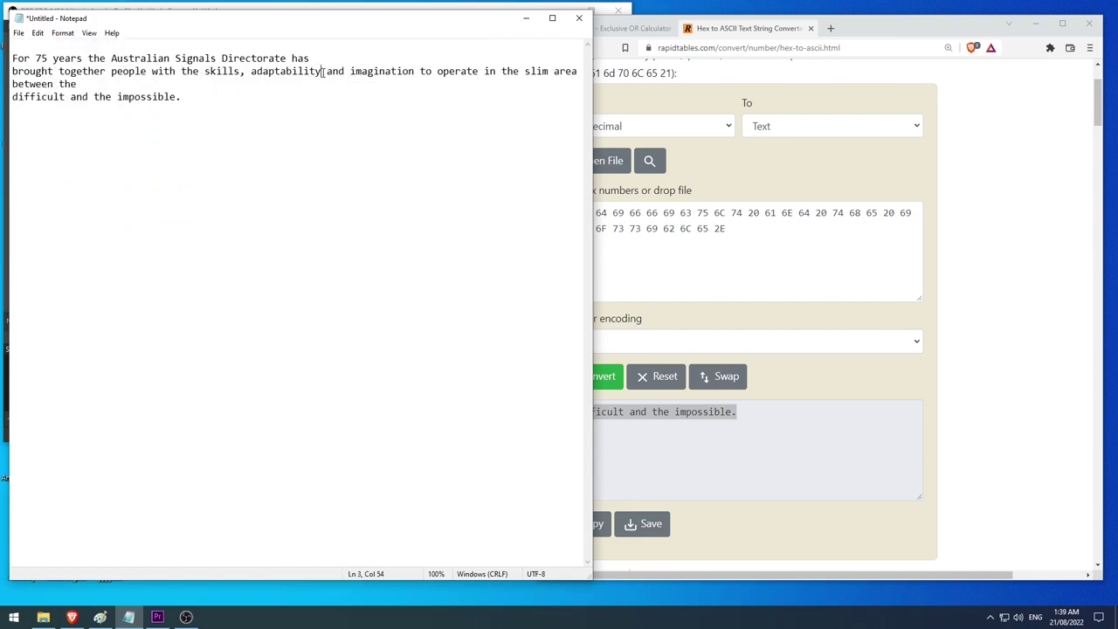
key(Delete)
key(Return)
click(317, 83)
key(Return)
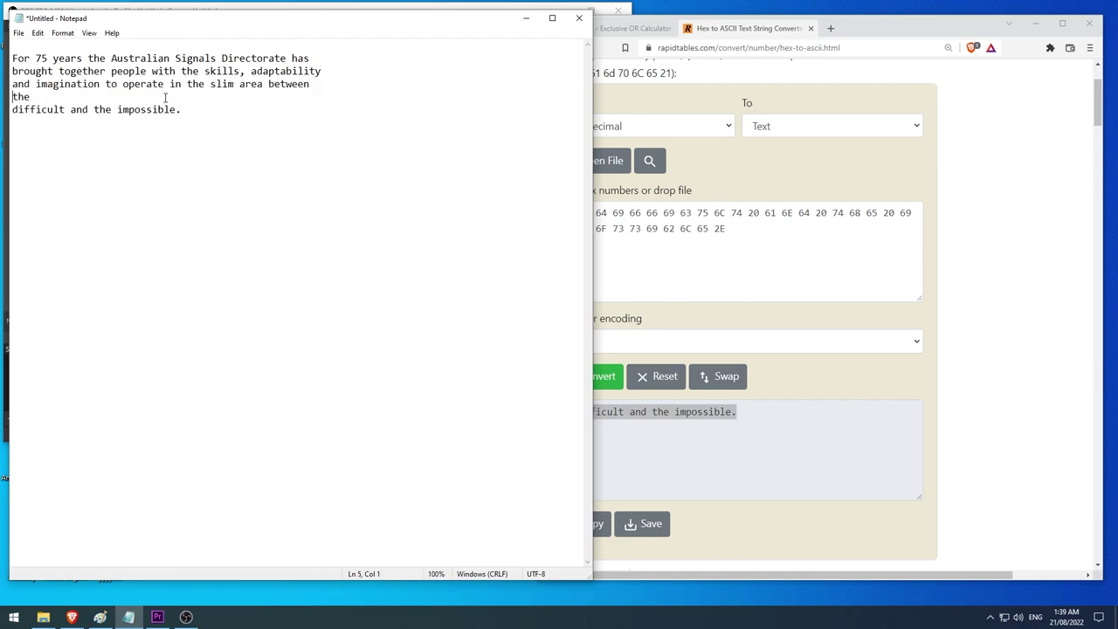
key(End)
key(Delete)
Step: Enlarge the message with a much bigger Notepad font and widen the window
key(alt+o)
key(f)
key(Return)
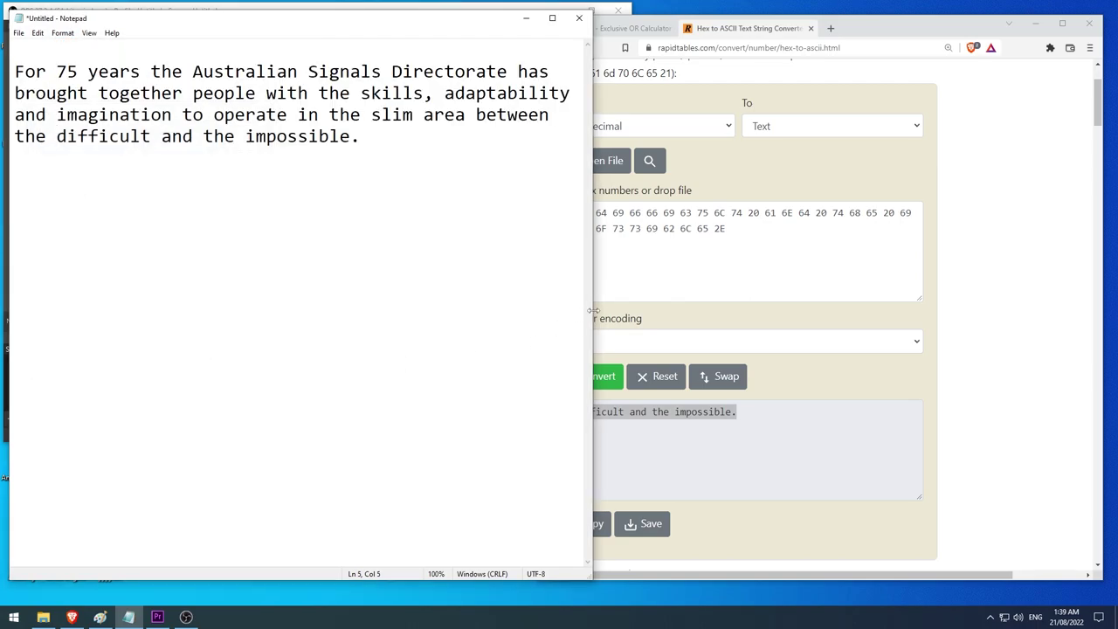
drag(593, 310, 944, 310)
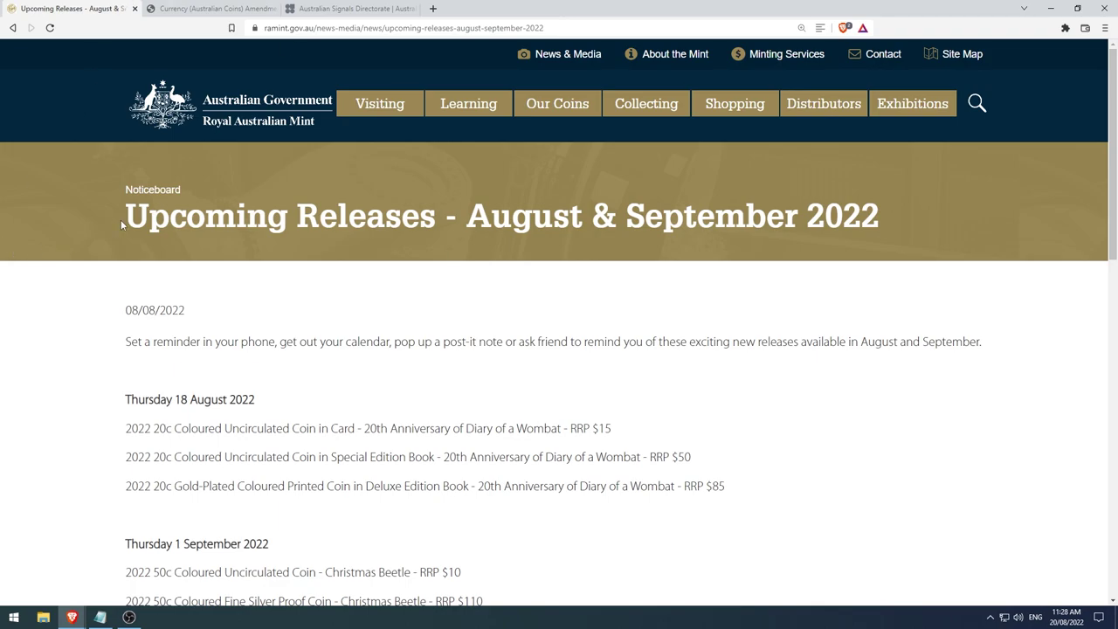
Step: Highlight the Upcoming Releases heading and the 50c Australian Signals Directorate coin listing
drag(127, 218, 880, 221)
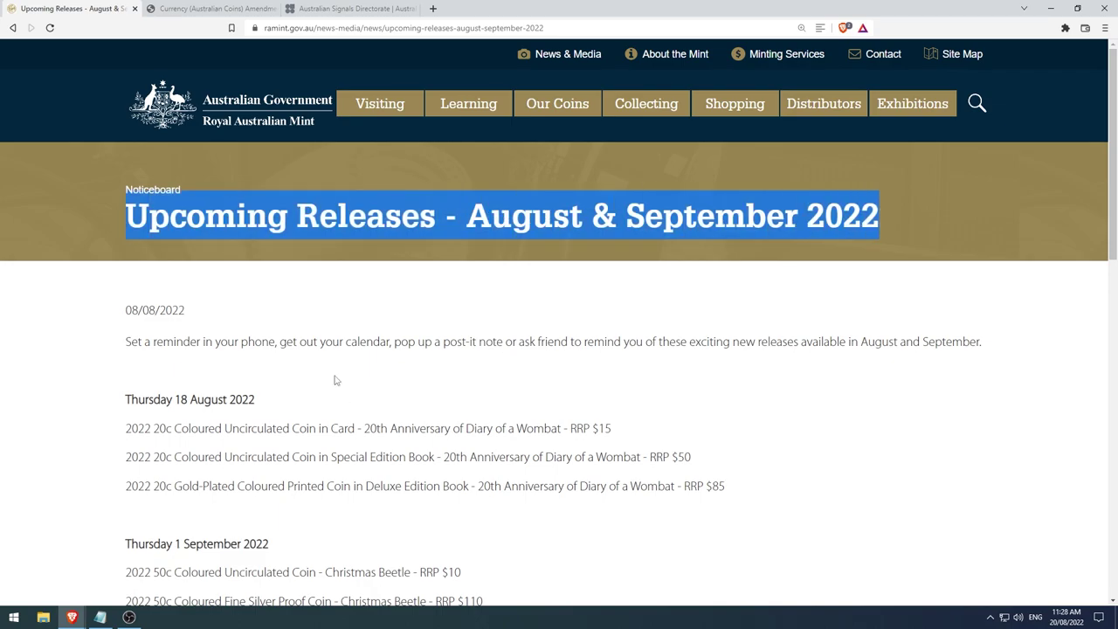
scroll(337, 362, down, 2)
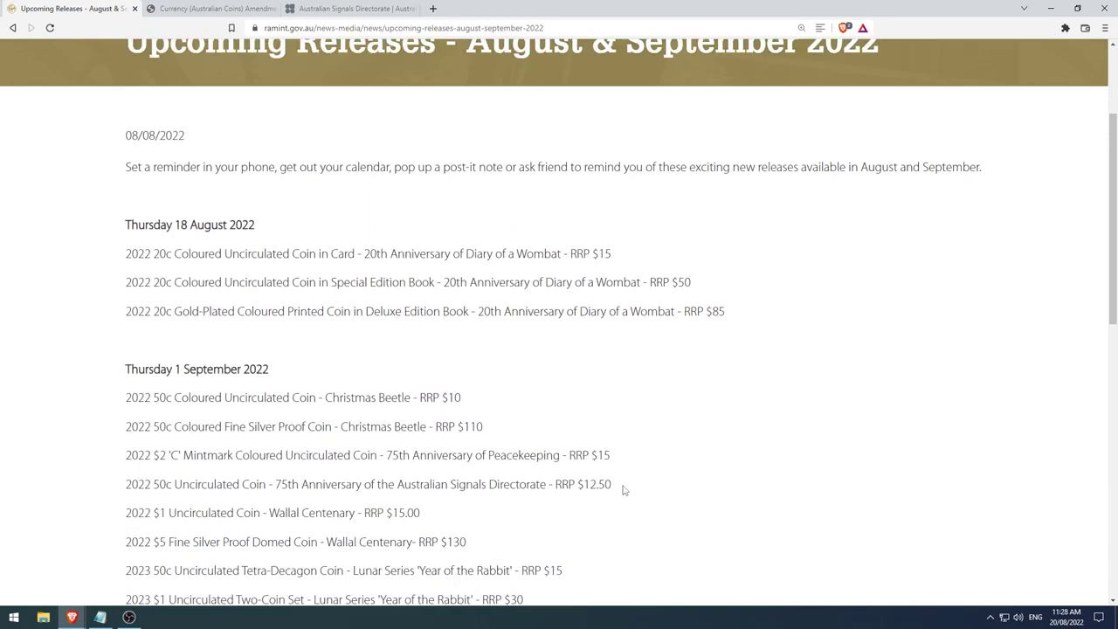
drag(624, 490, 128, 490)
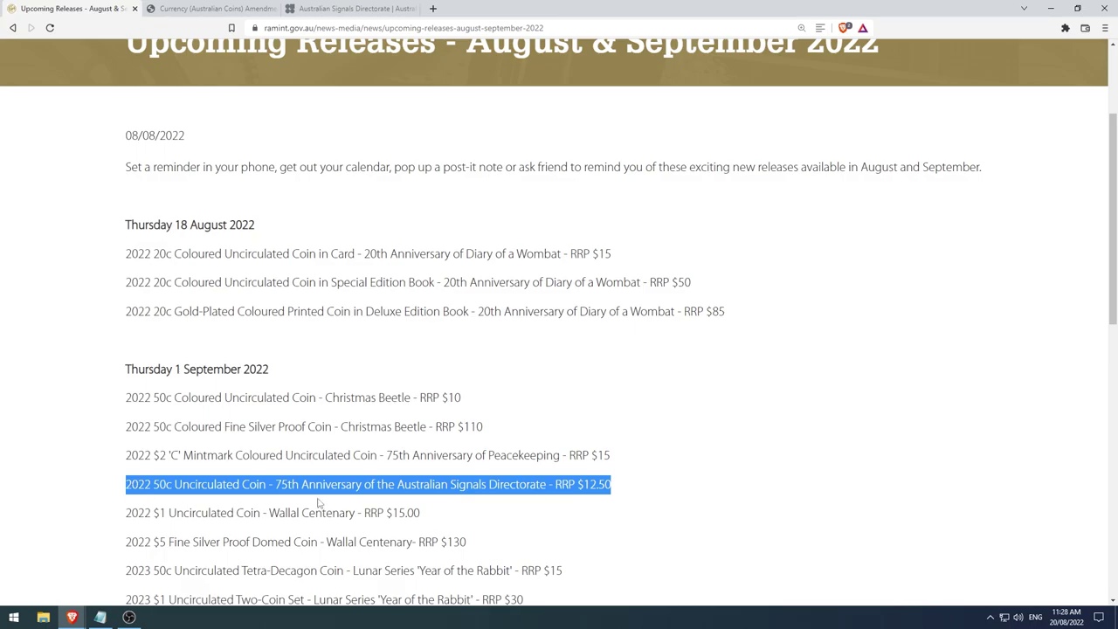